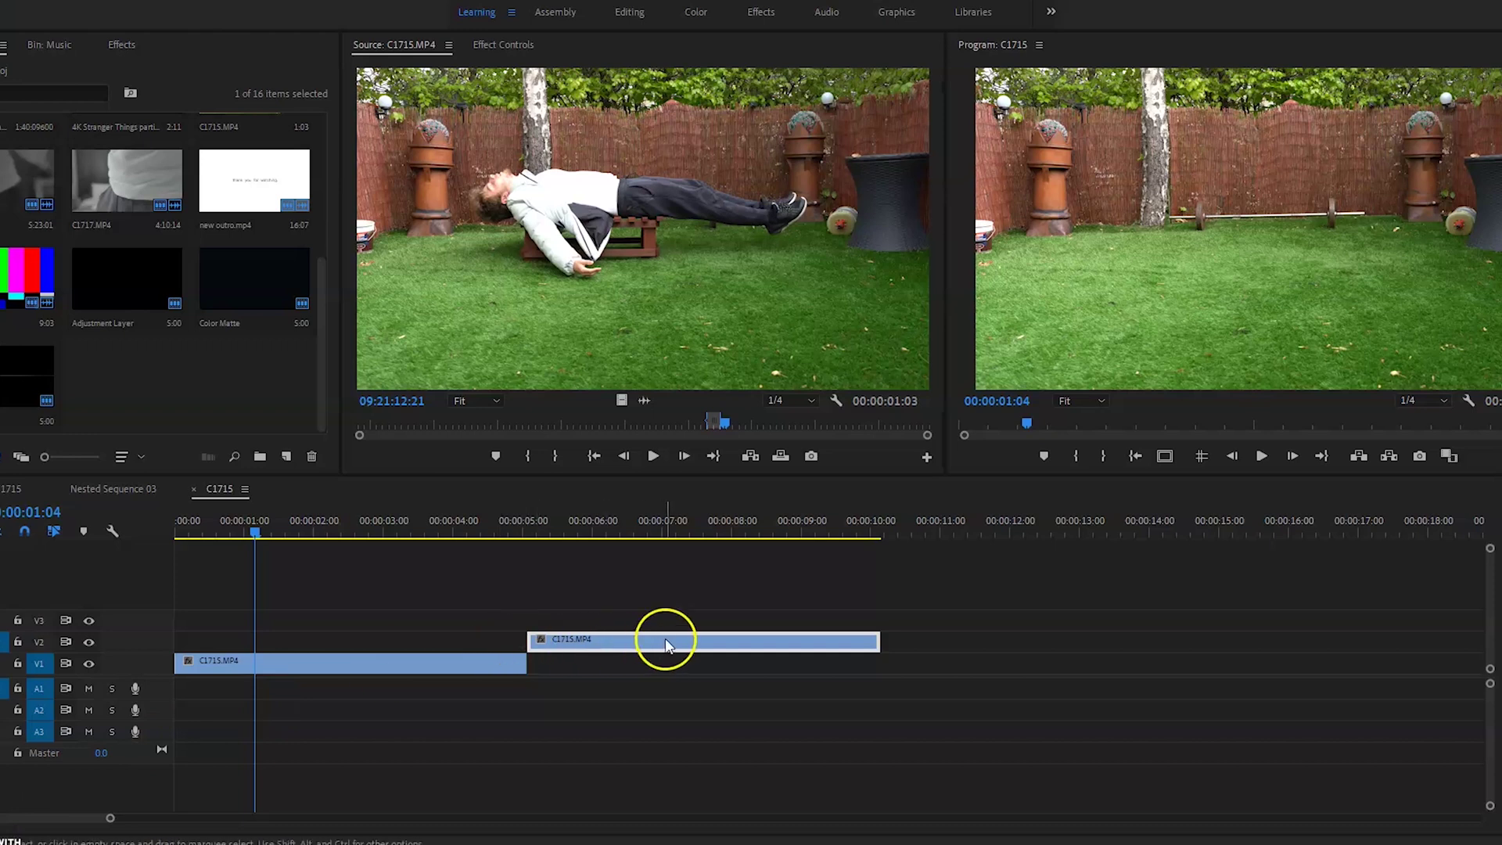
Stack the V2 copy of C1715.MP4 at 00:00:00:00 above V1, trimming its end to about 00:00:01:04
left_click_drag(666, 643, 415, 646)
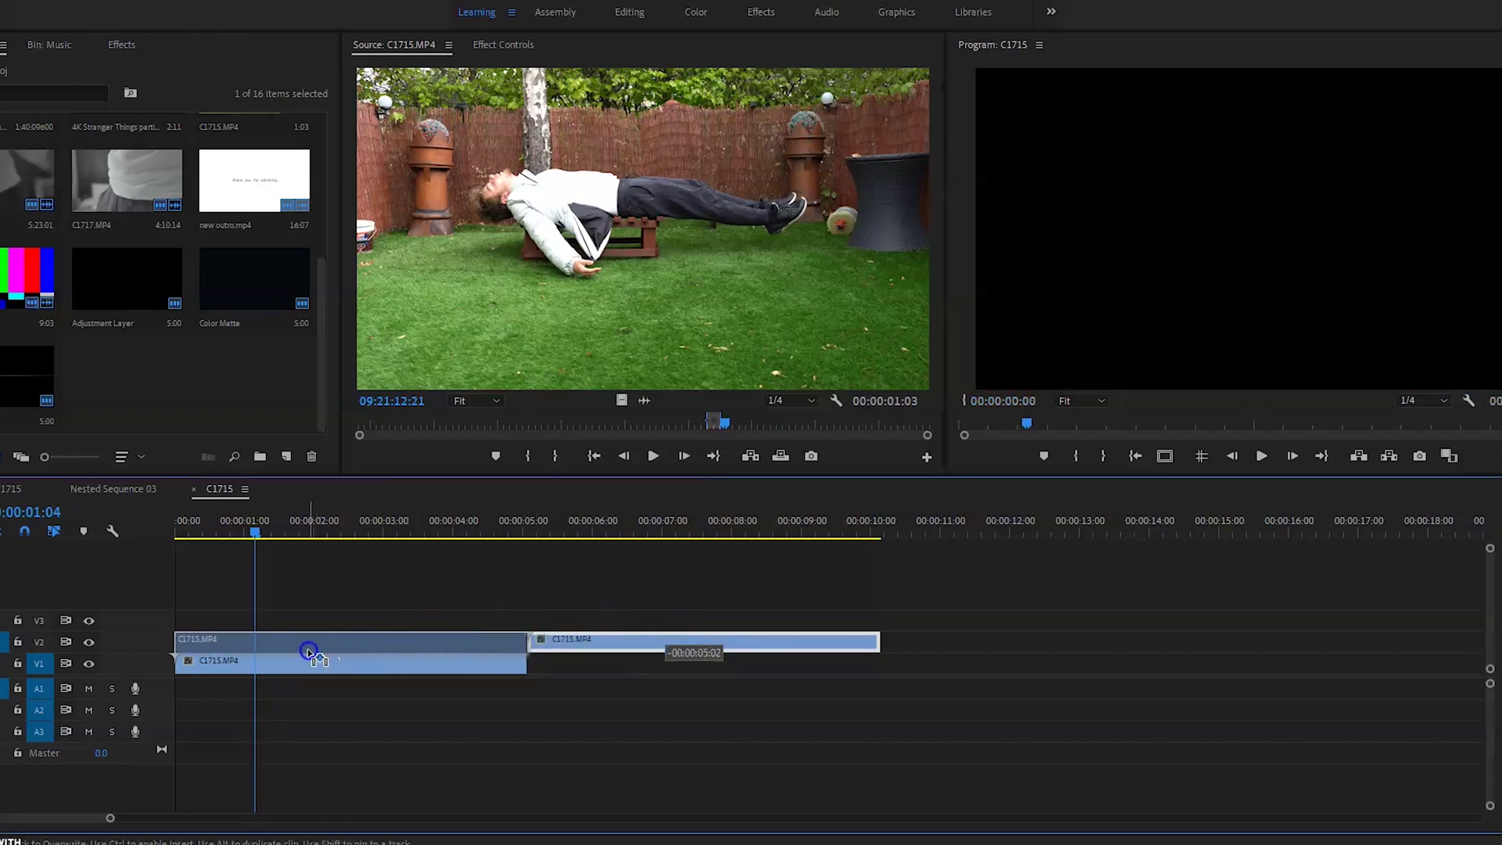
left_click_drag(309, 651, 307, 649)
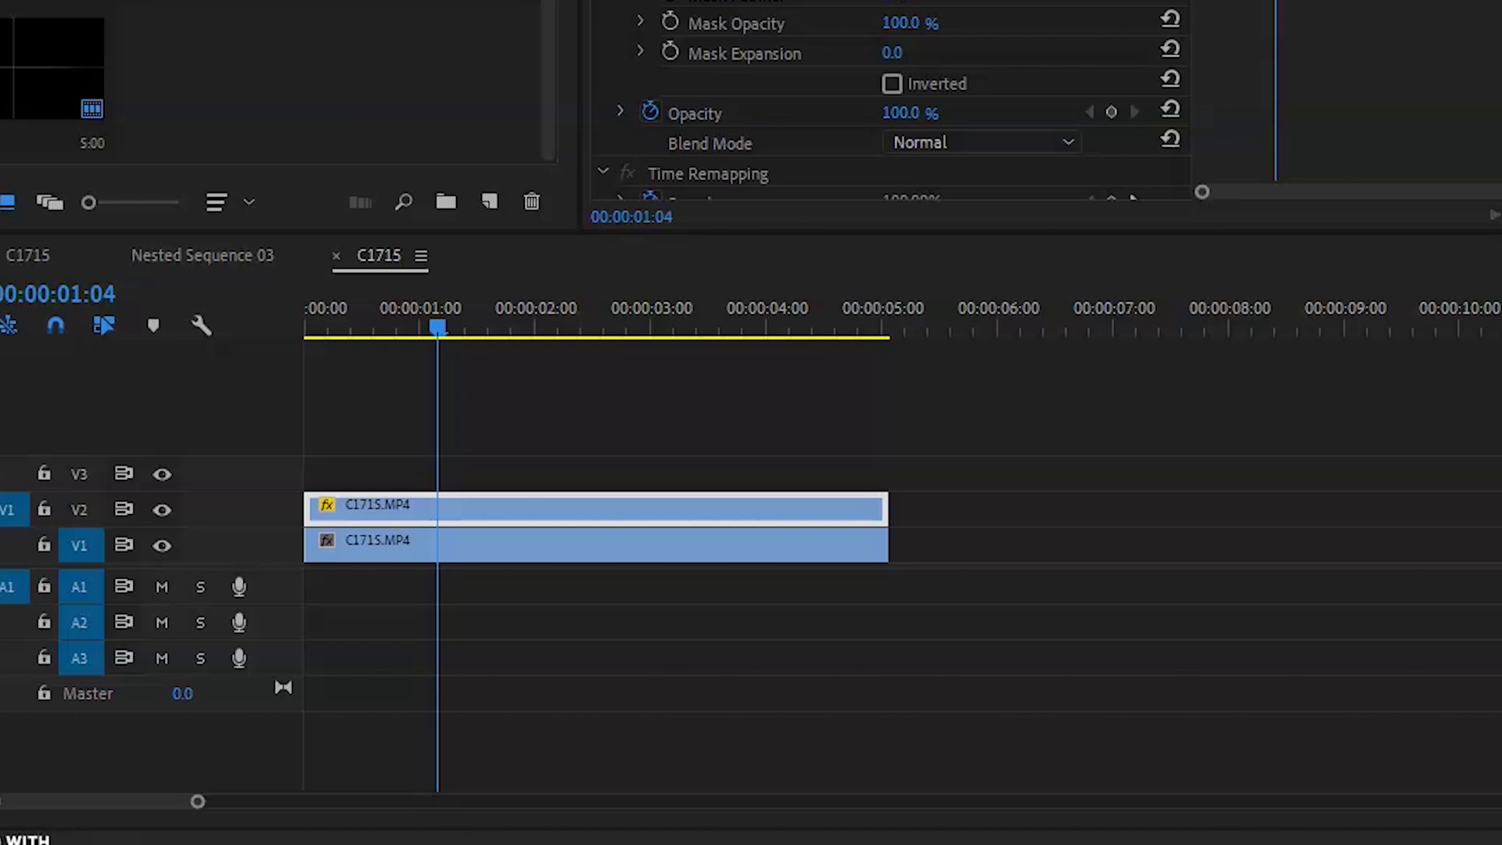
left_click(682, 463)
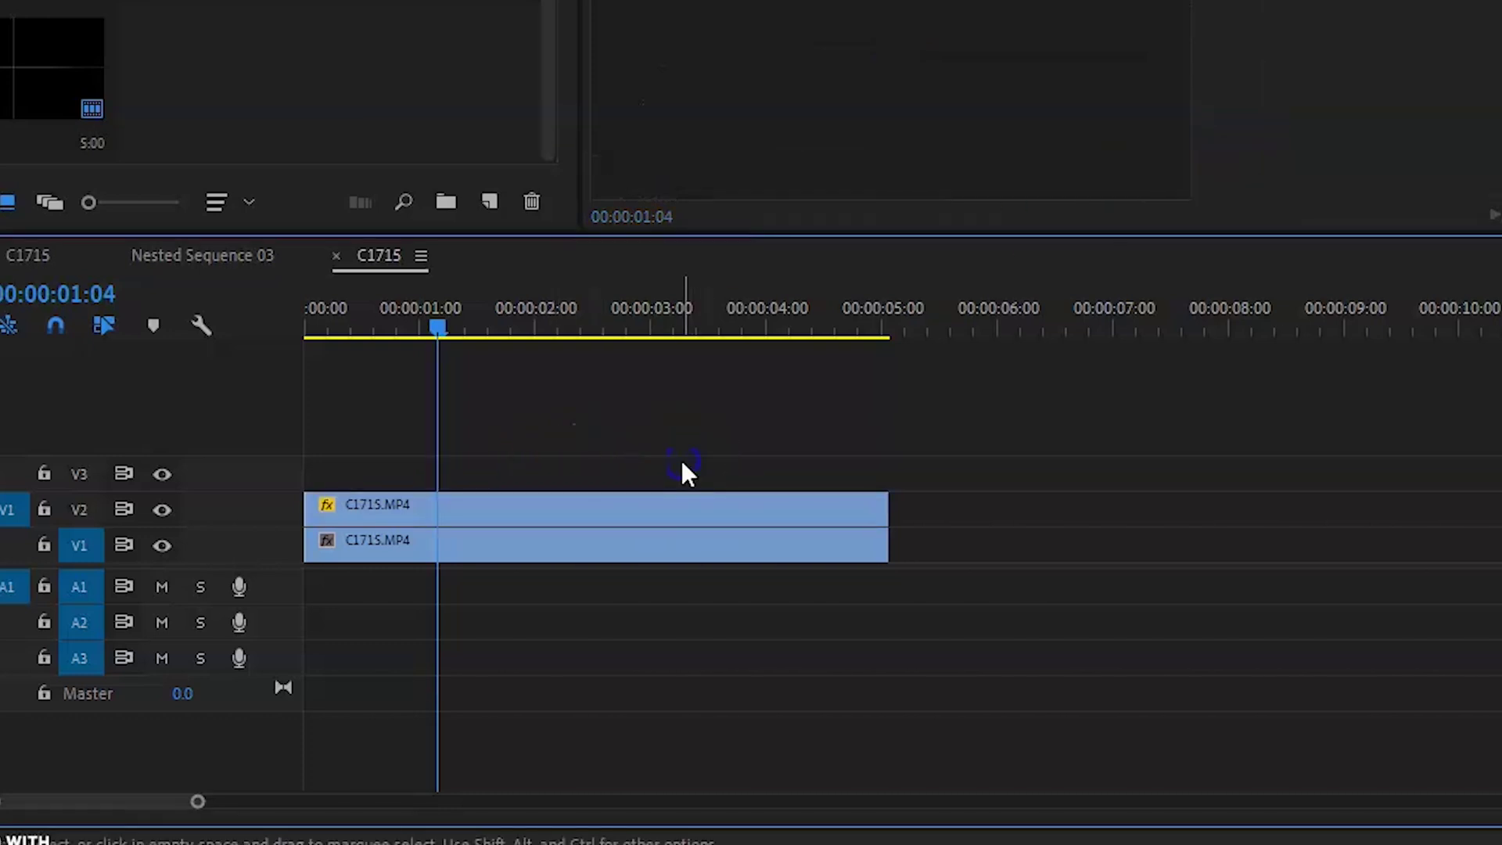
left_click_drag(882, 505, 435, 505)
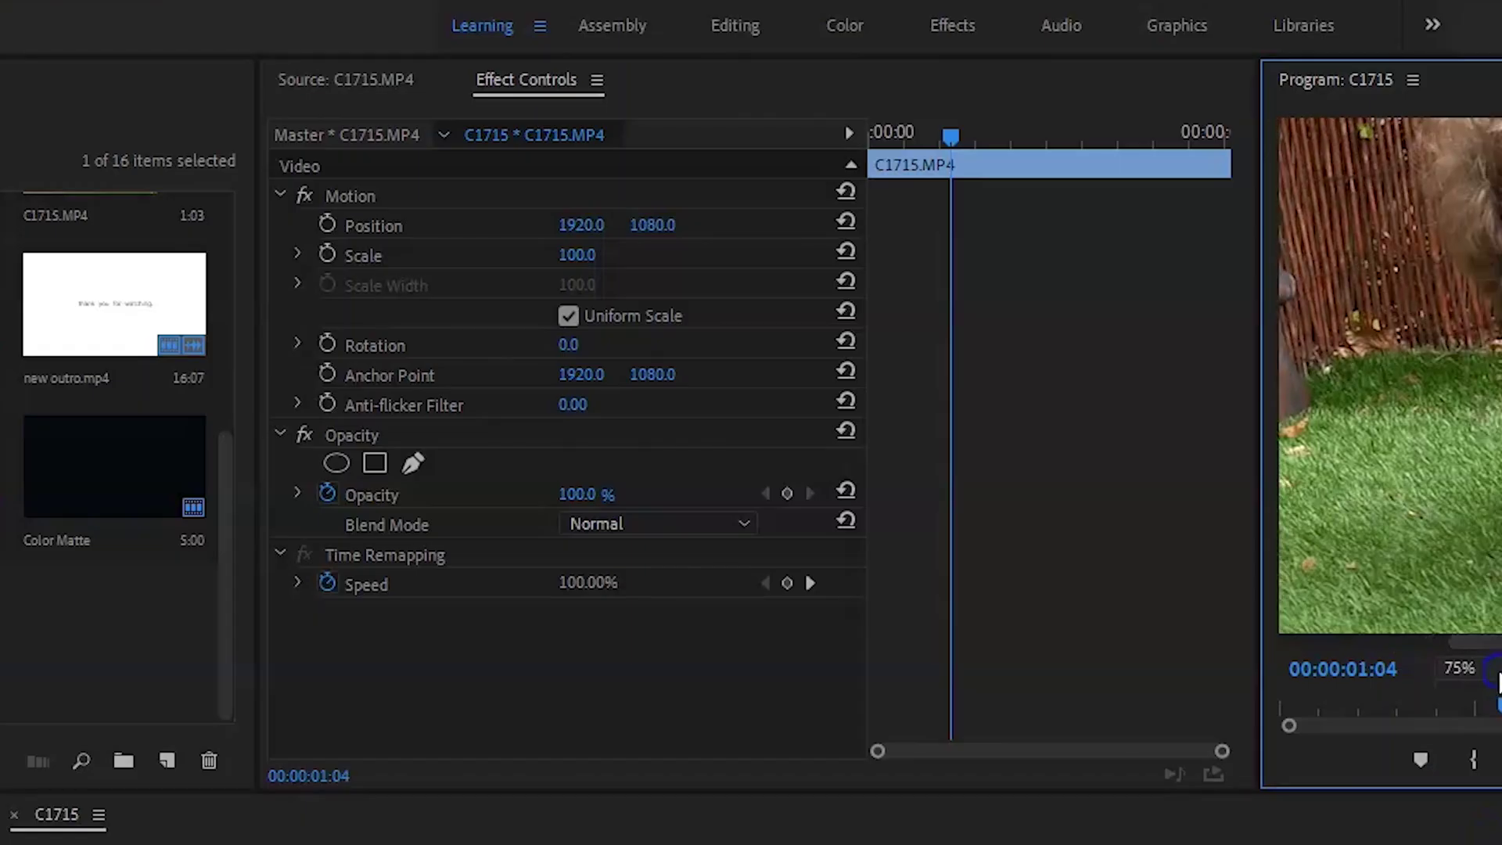
Trace an Opacity pen mask around the man's arm, jacket and shoes, then Alt-drag a copy to V3
left_click(413, 463)
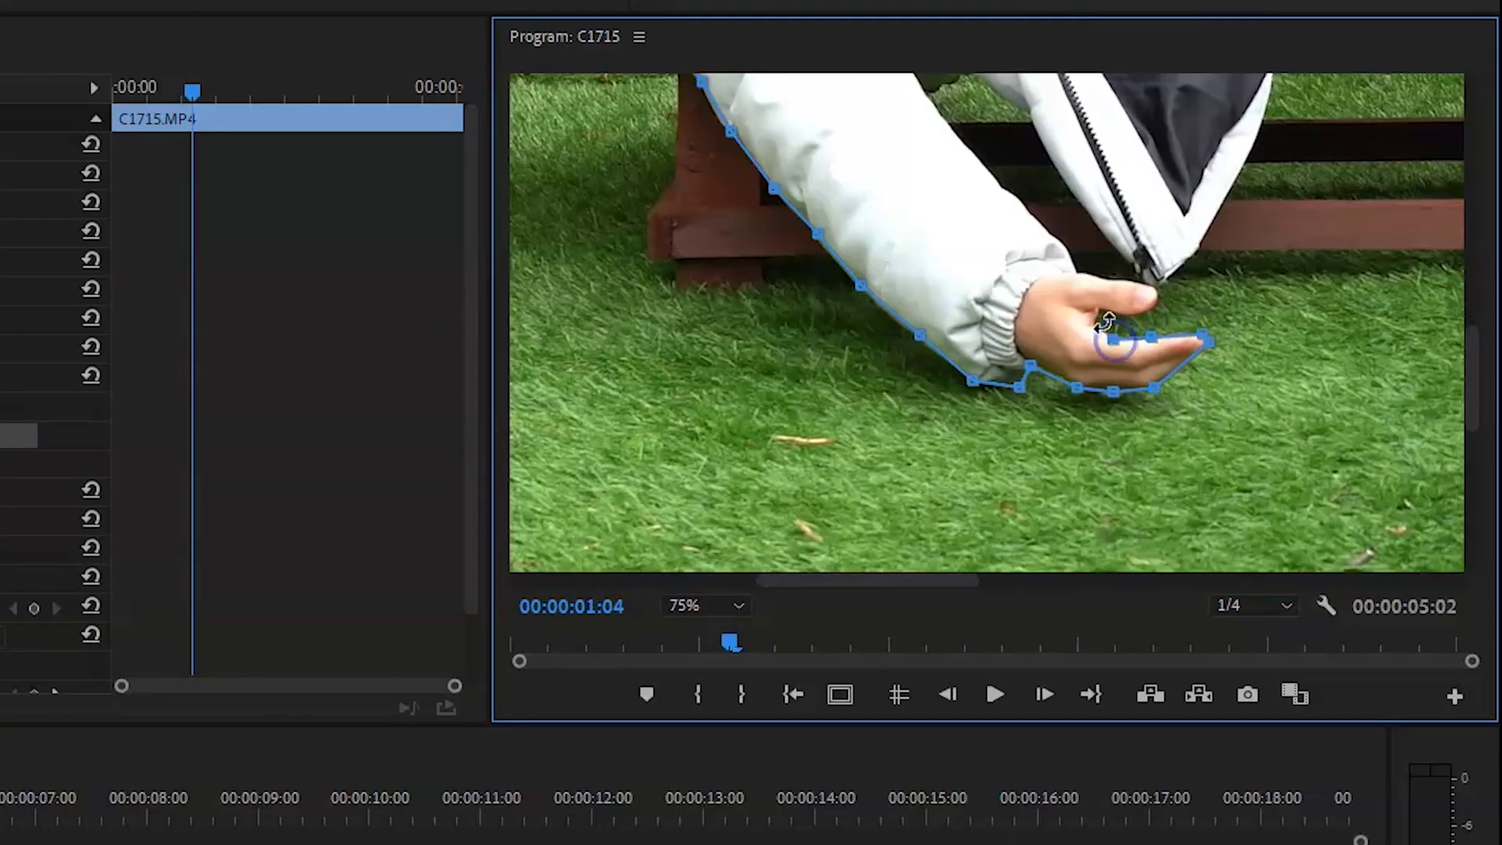
left_click(1152, 251)
left_click(932, 101)
scroll(1049, 509, "up", 5)
scroll(1252, 313, "down", 4)
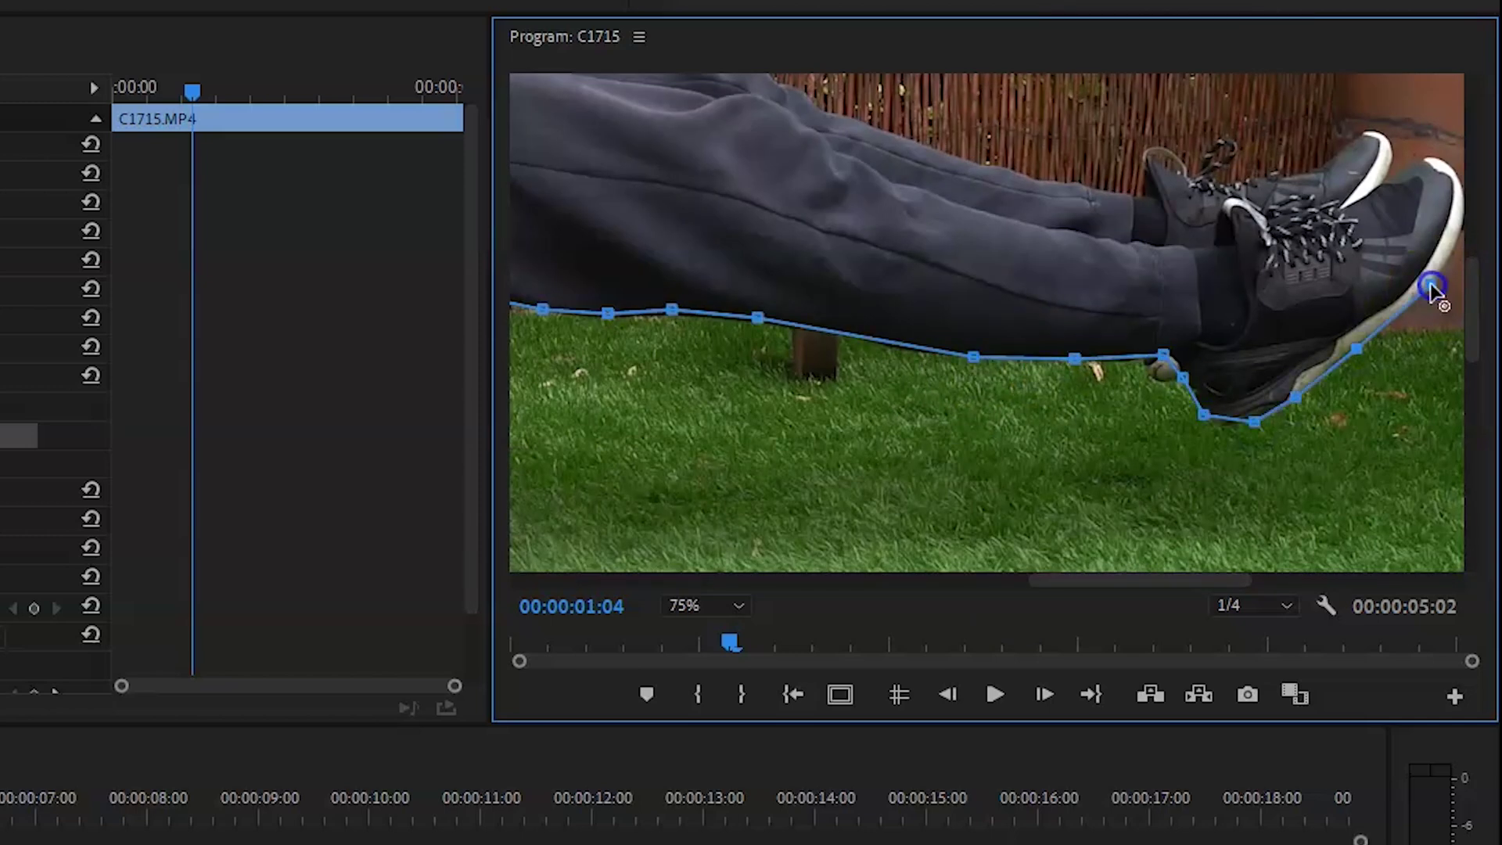
left_click(1453, 171)
left_click(1434, 157)
left_click(1385, 178)
left_click(1394, 144)
left_click(1340, 117)
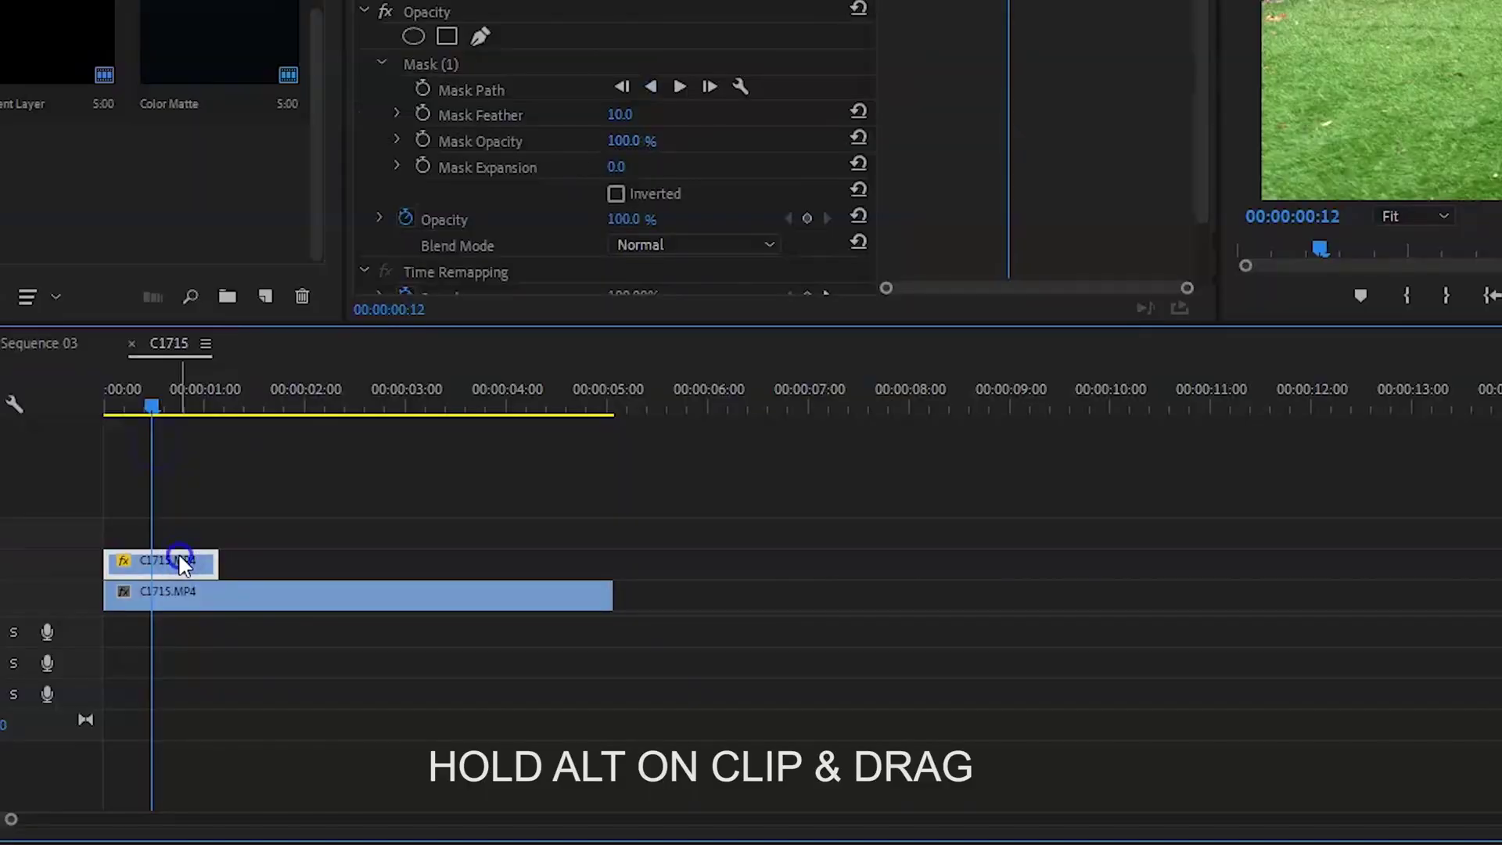
left_click_drag(187, 561, 497, 528)
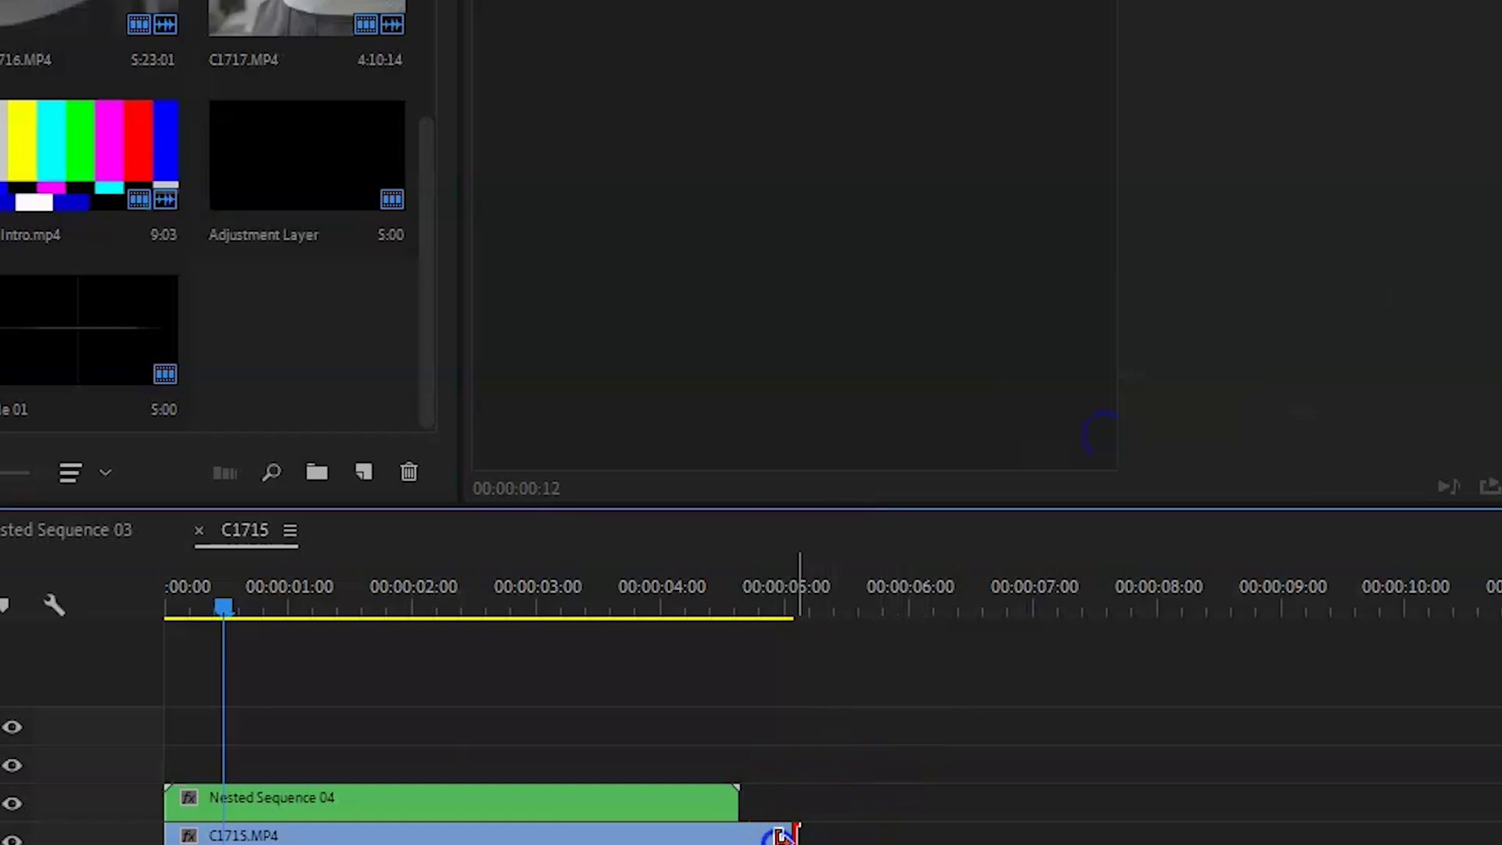
Trim the background clip to the nest's end and keyframe the man rising to Position Y 812
left_click_drag(748, 835, 739, 835)
left_click(686, 814)
key("Home")
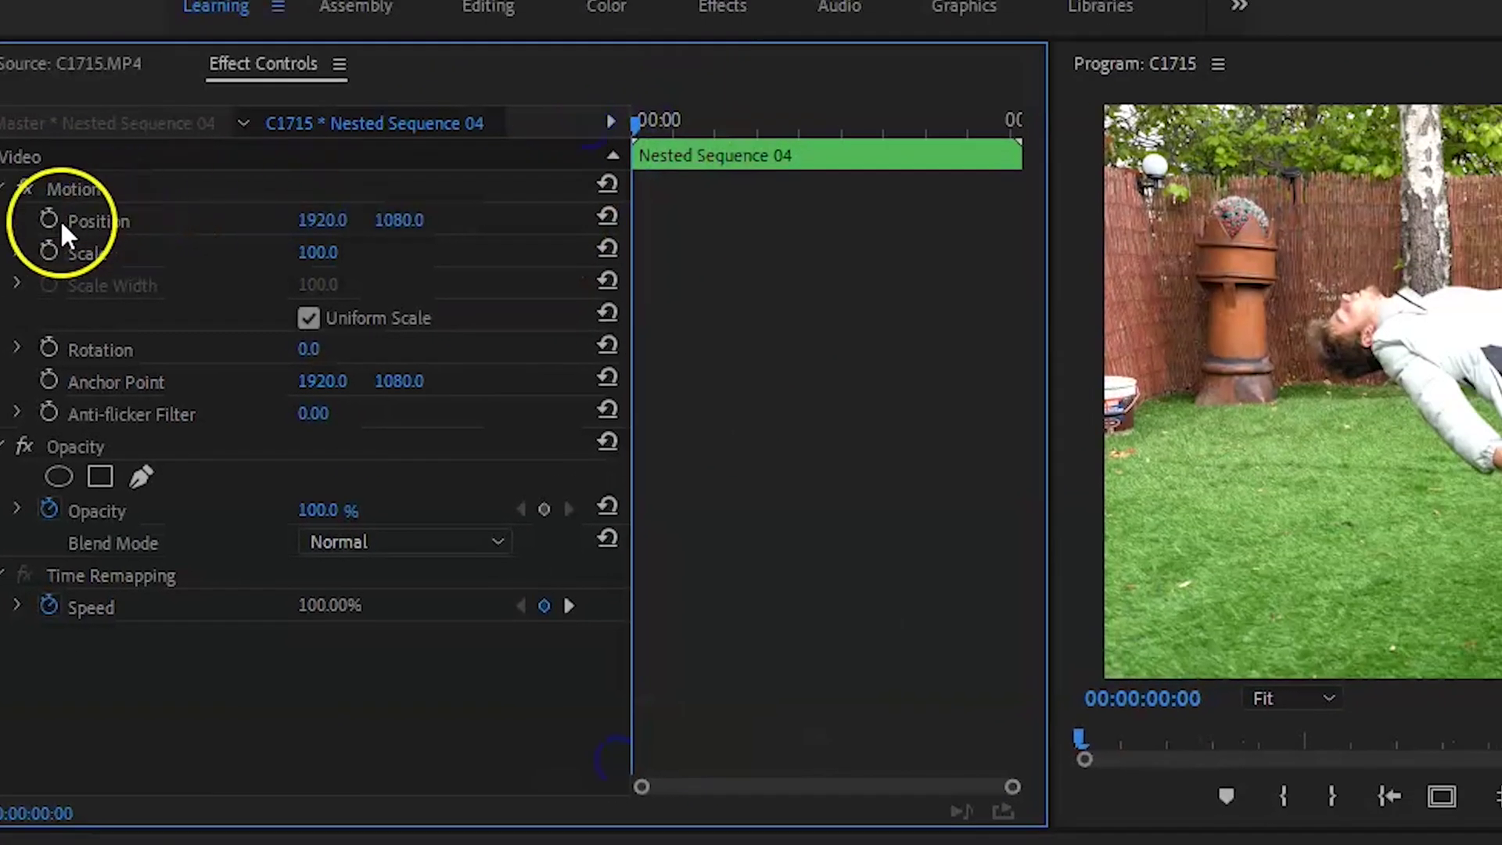
left_click(52, 219)
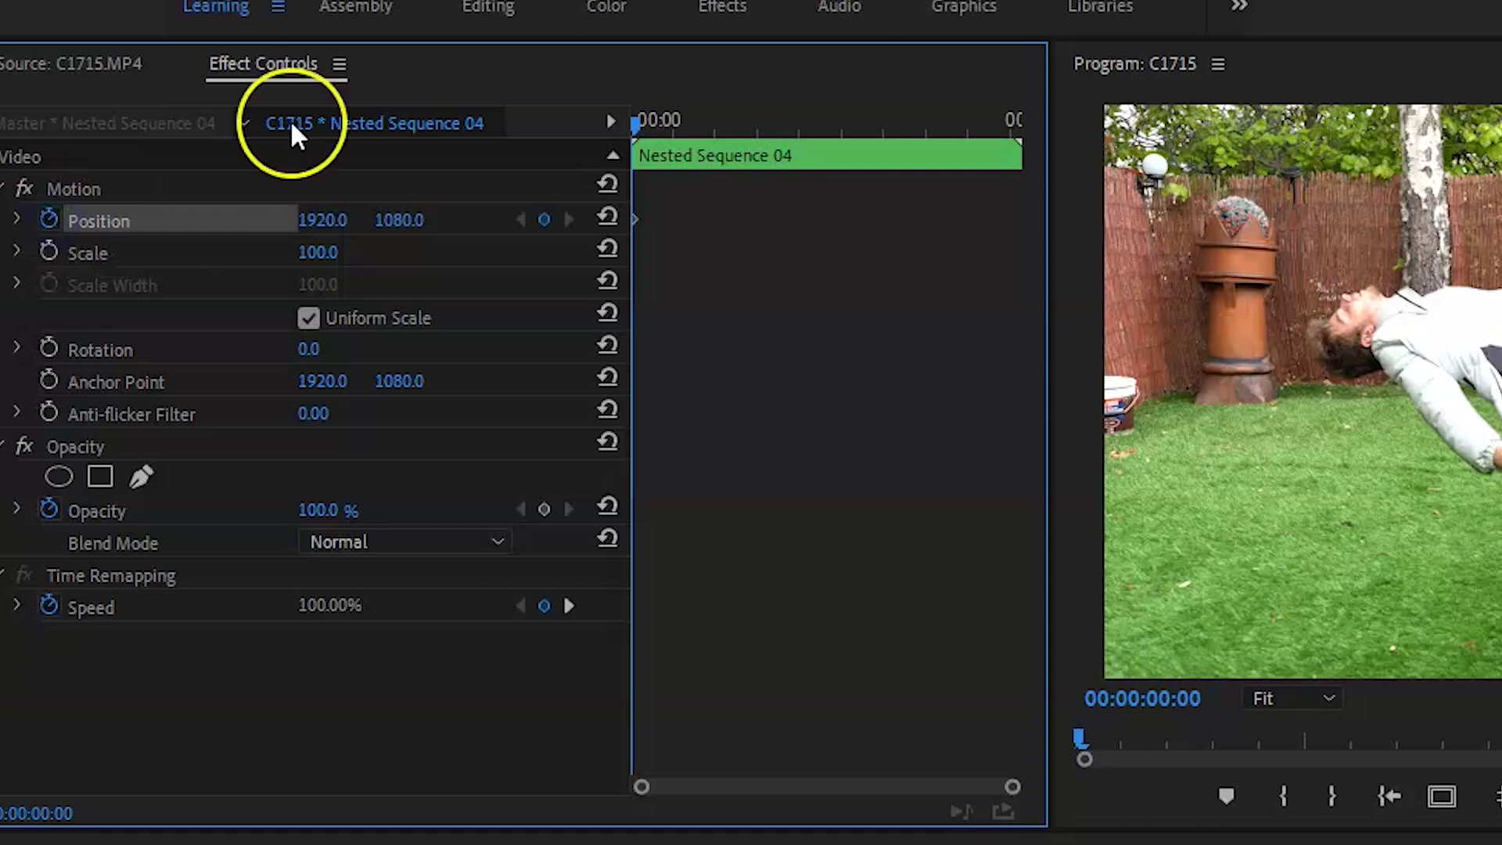
left_click(1011, 122)
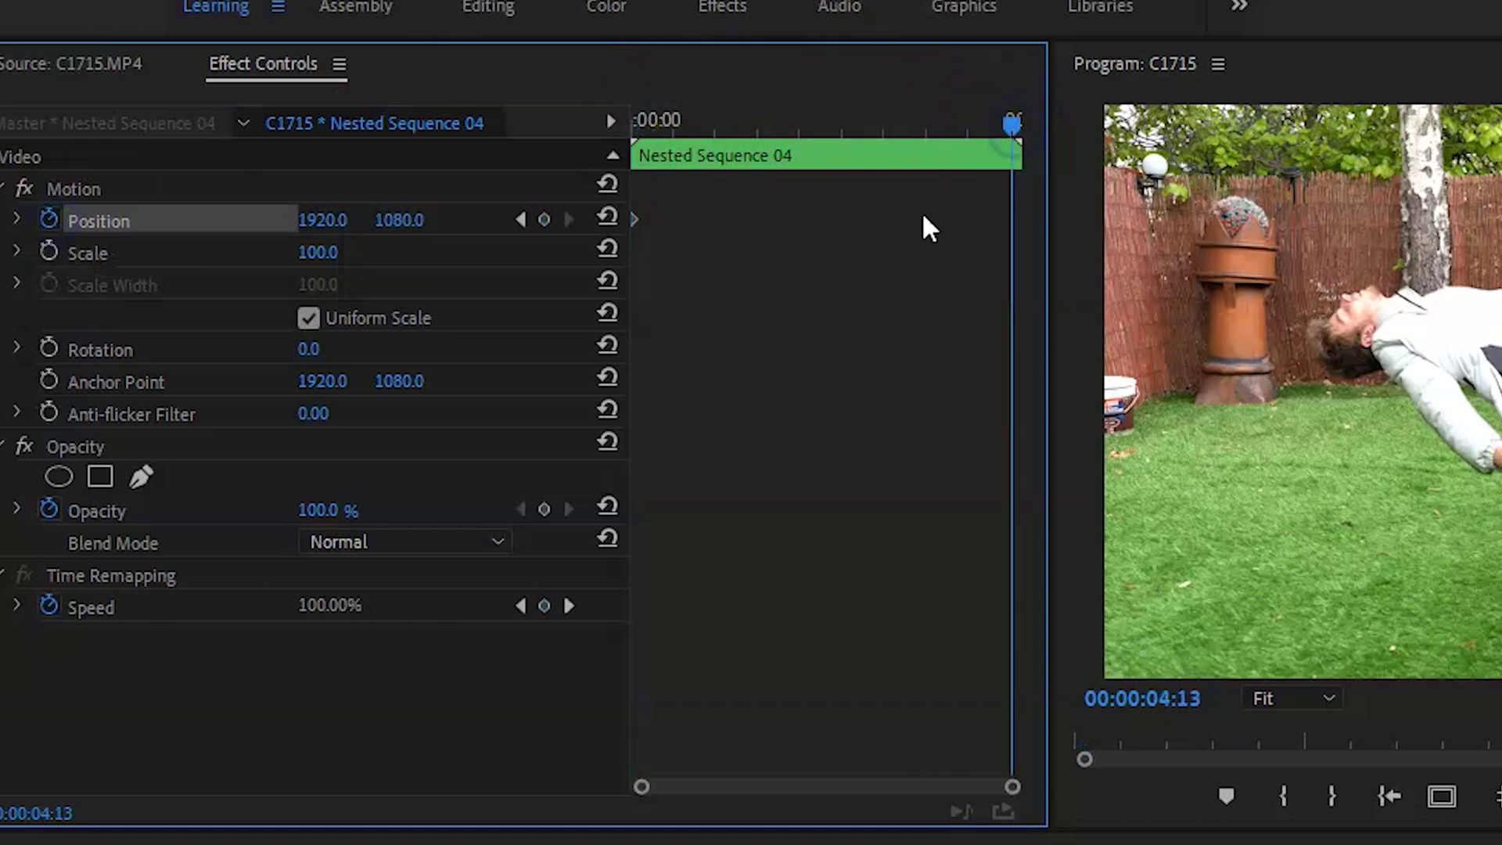
left_click(1016, 113)
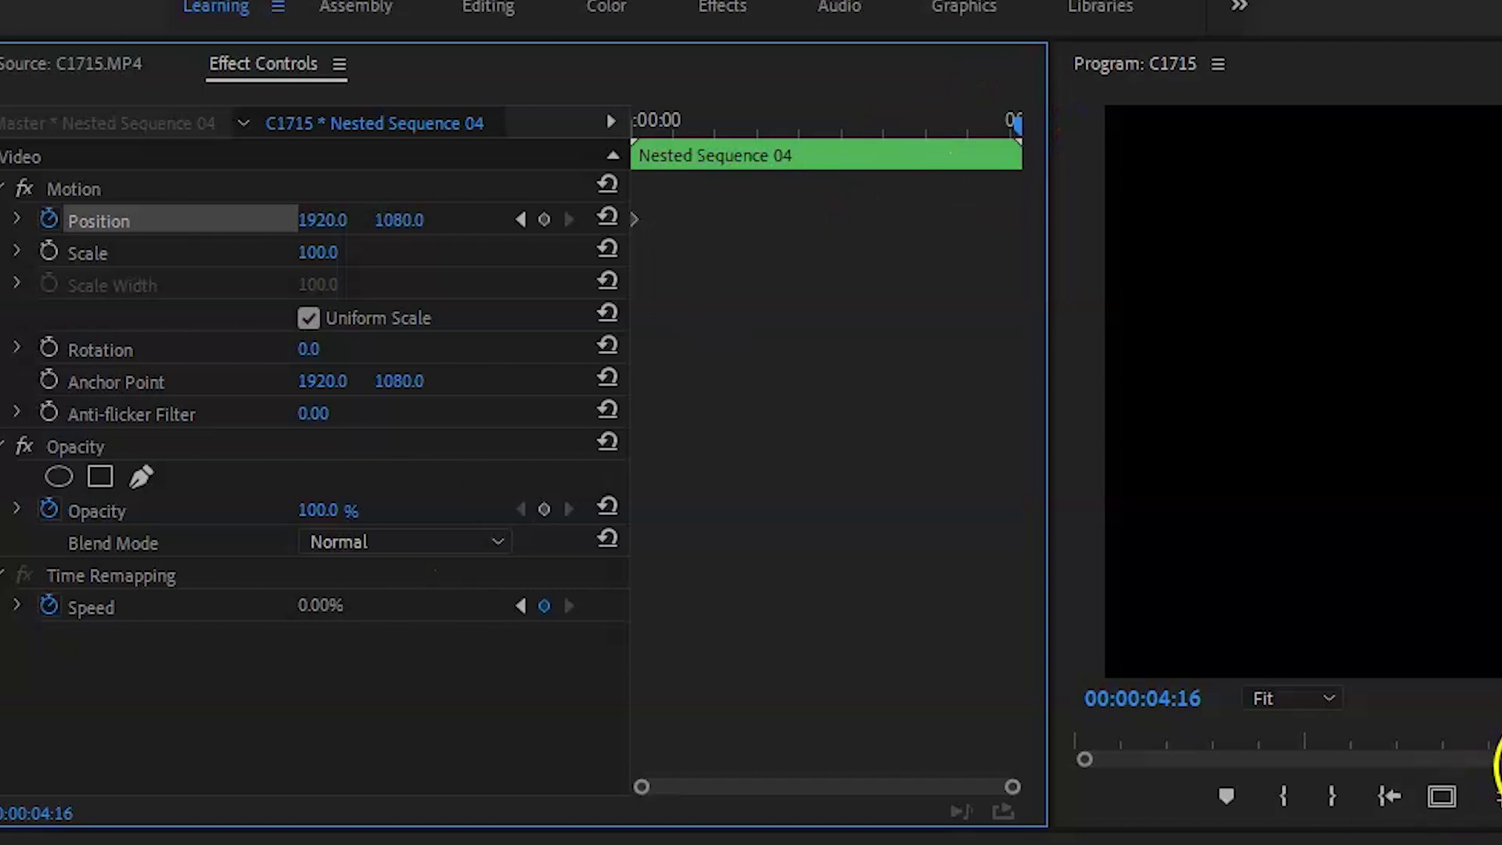
key("Left")
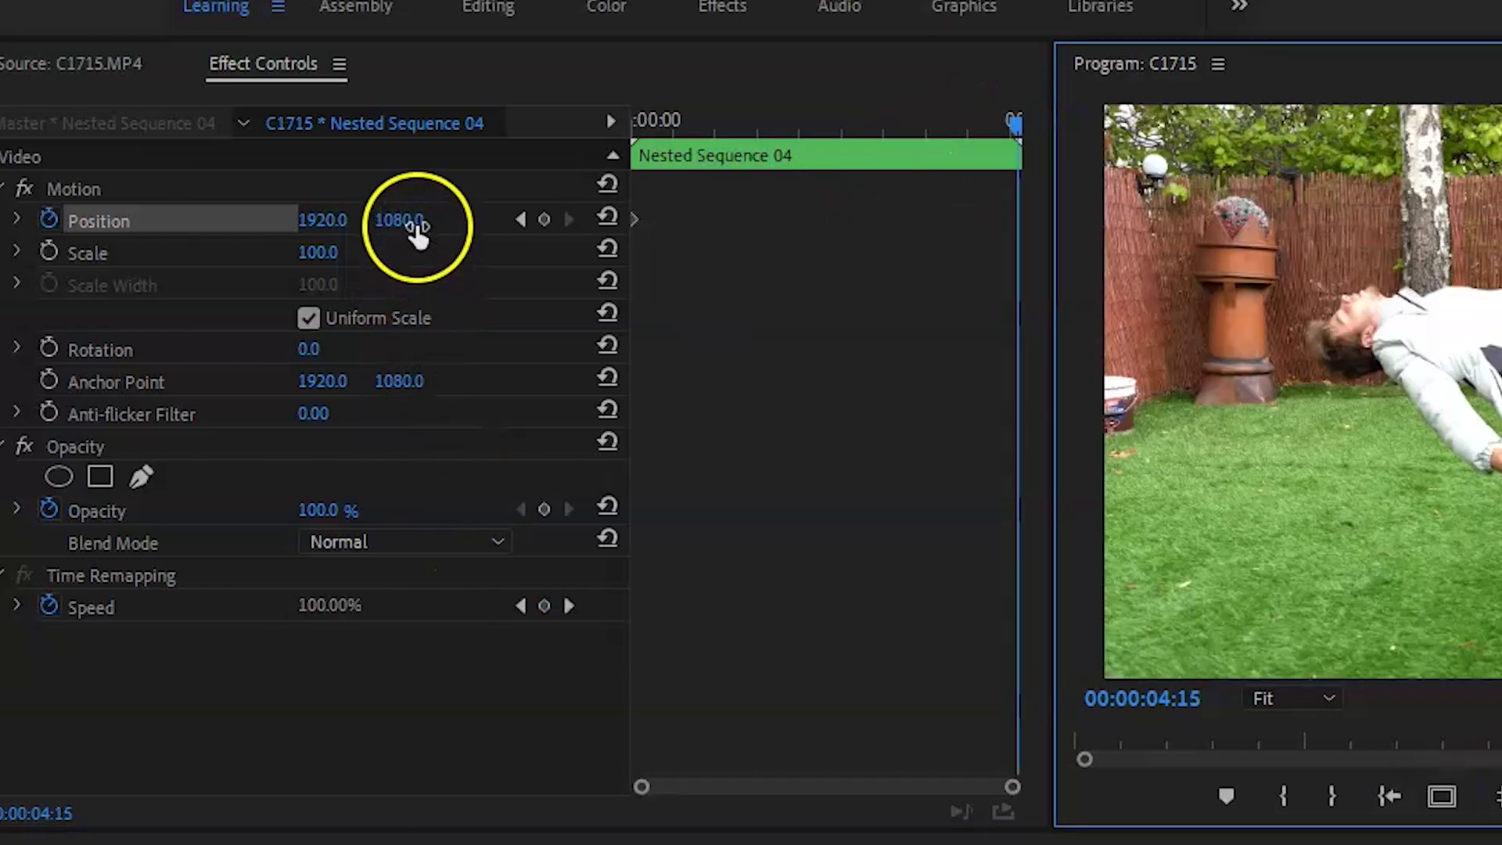
left_click_drag(417, 227, 208, 224)
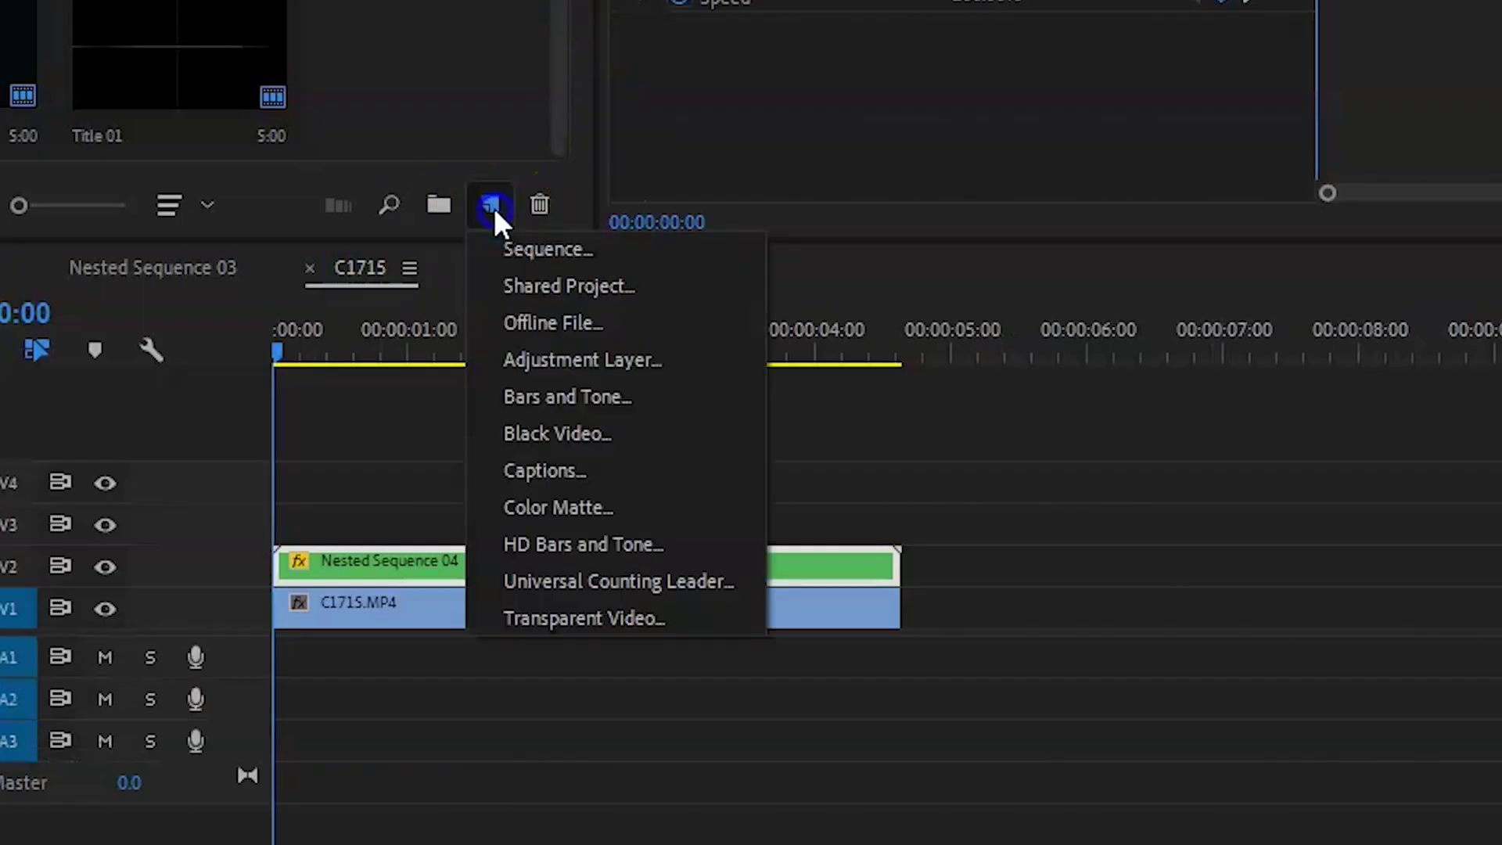
Create a Color Matte on V2 and apply the Ramp effect to it
left_click(585, 504)
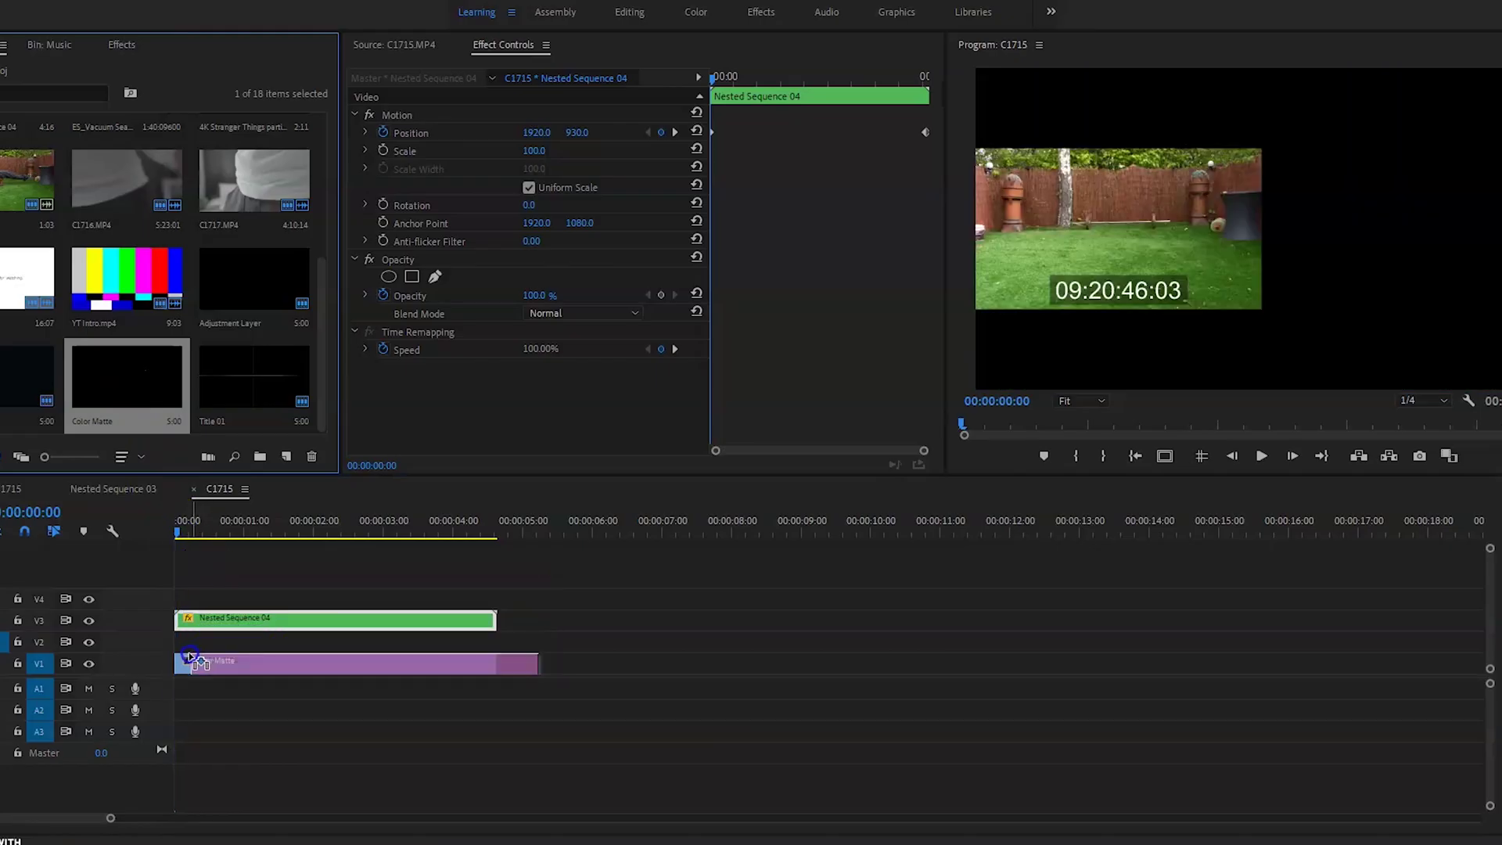
left_click_drag(176, 661, 178, 641)
left_click(229, 663)
left_click(85, 68)
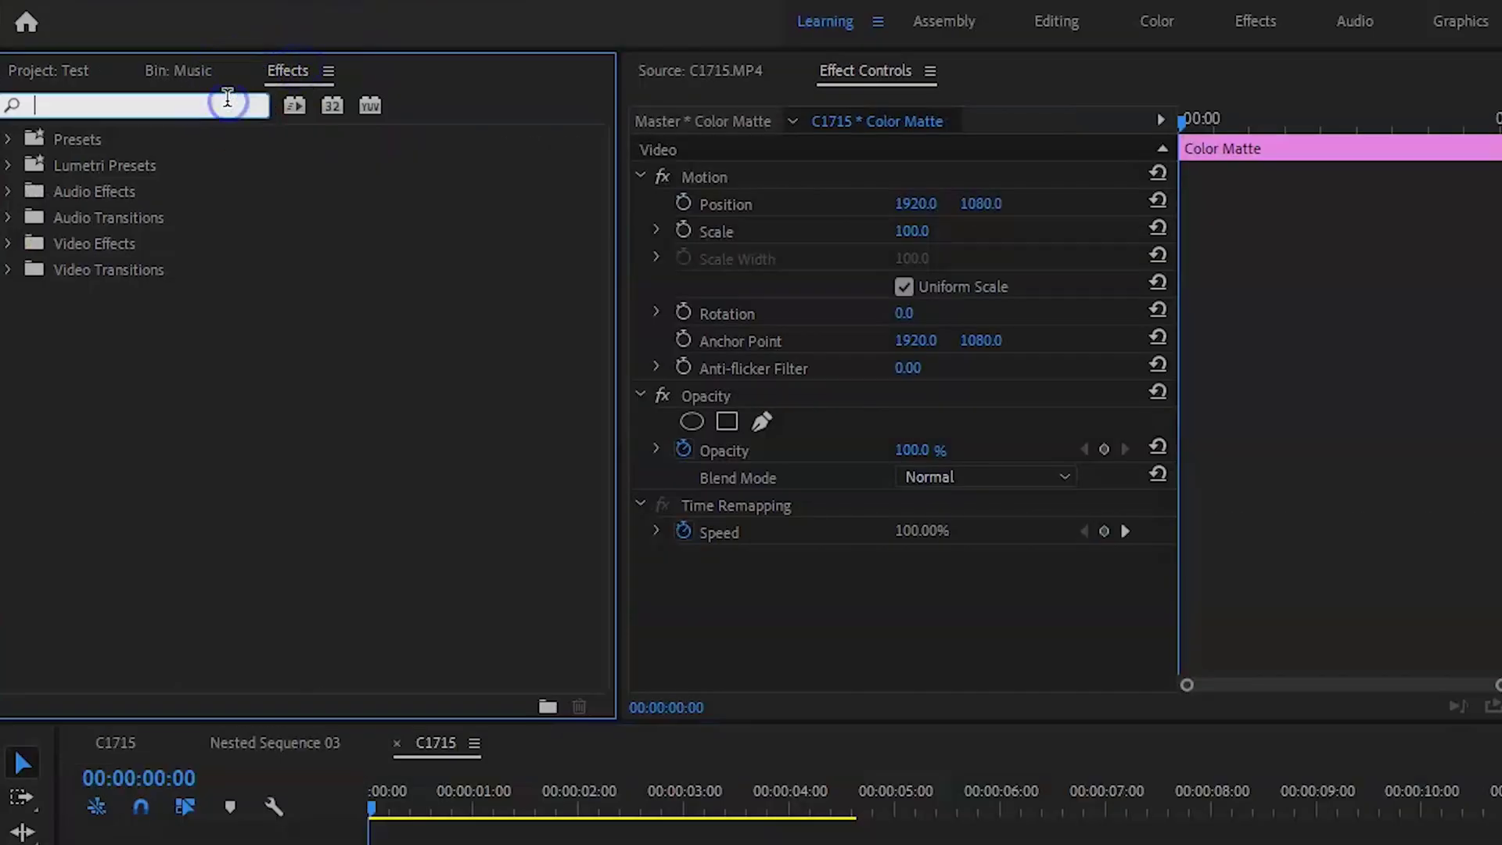
type("ramp")
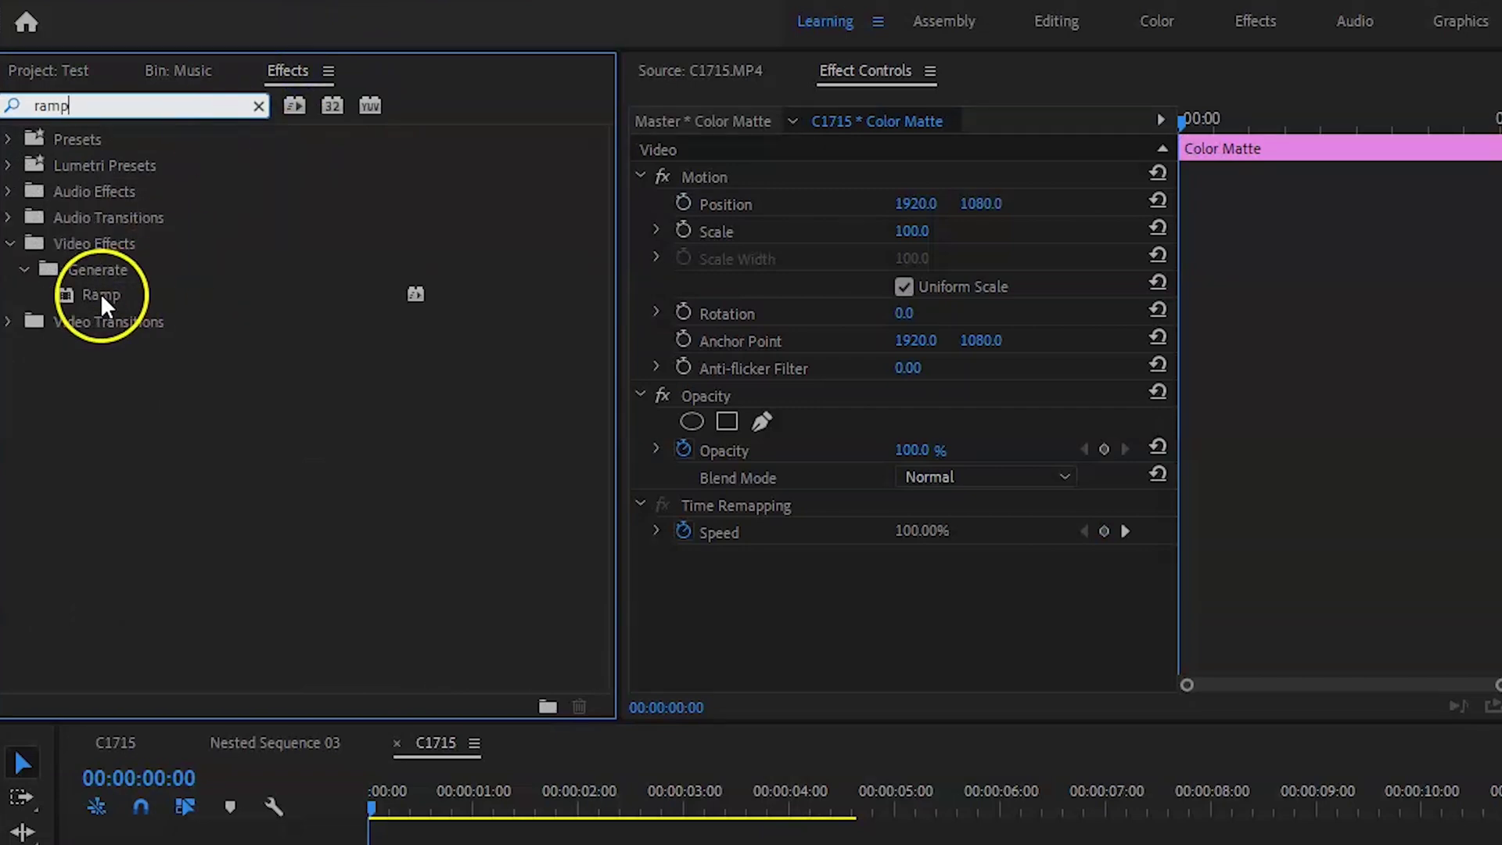
left_click_drag(100, 292, 292, 637)
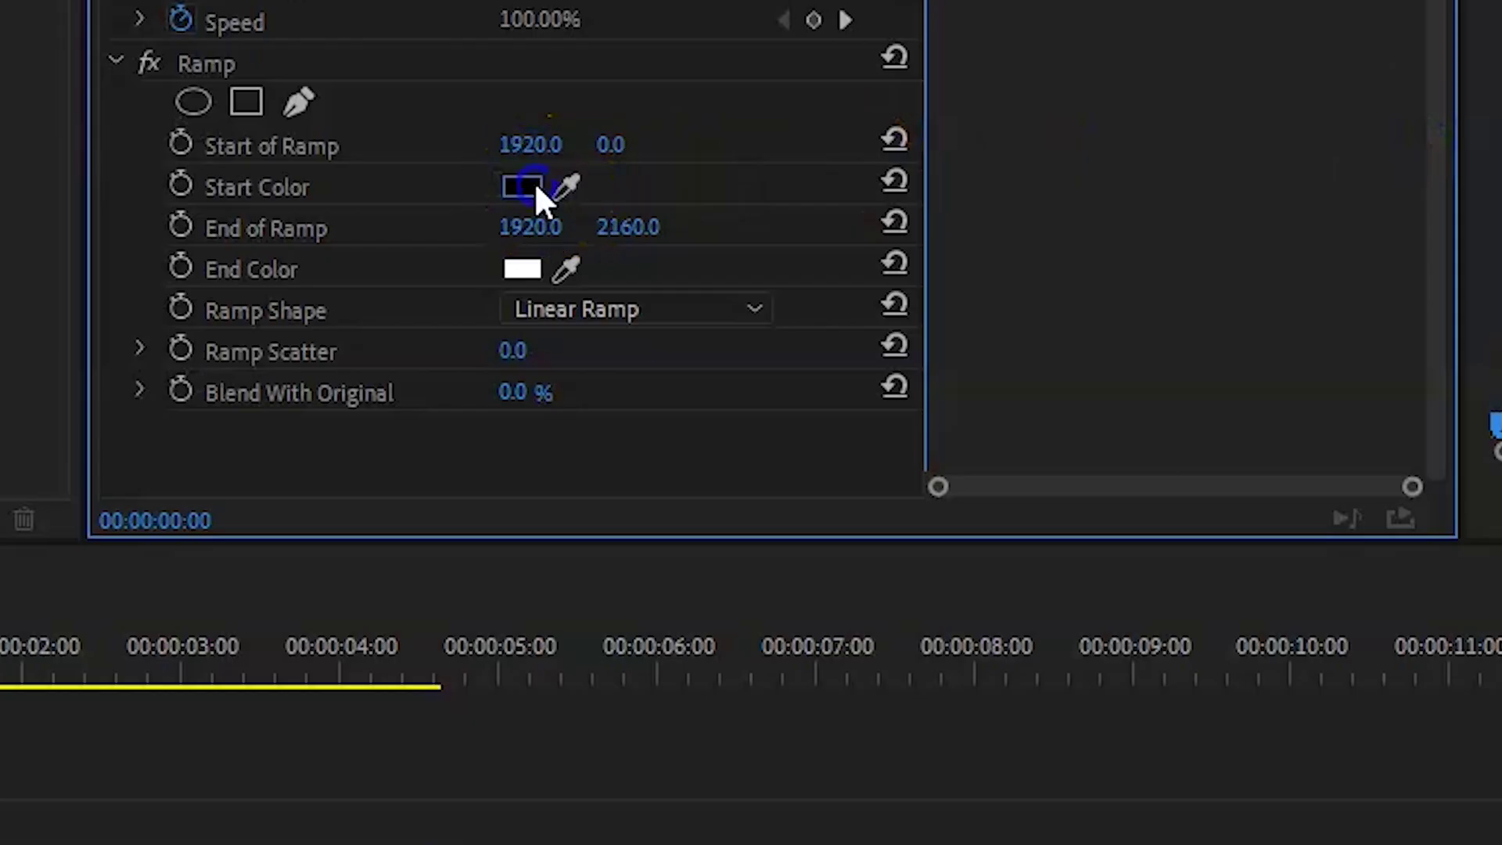
Set the Ramp to a wide Radial Ramp from dark blue 080913 to grey
left_click(535, 189)
left_click_drag(1132, 503, 1133, 540)
left_click_drag(858, 315, 792, 243)
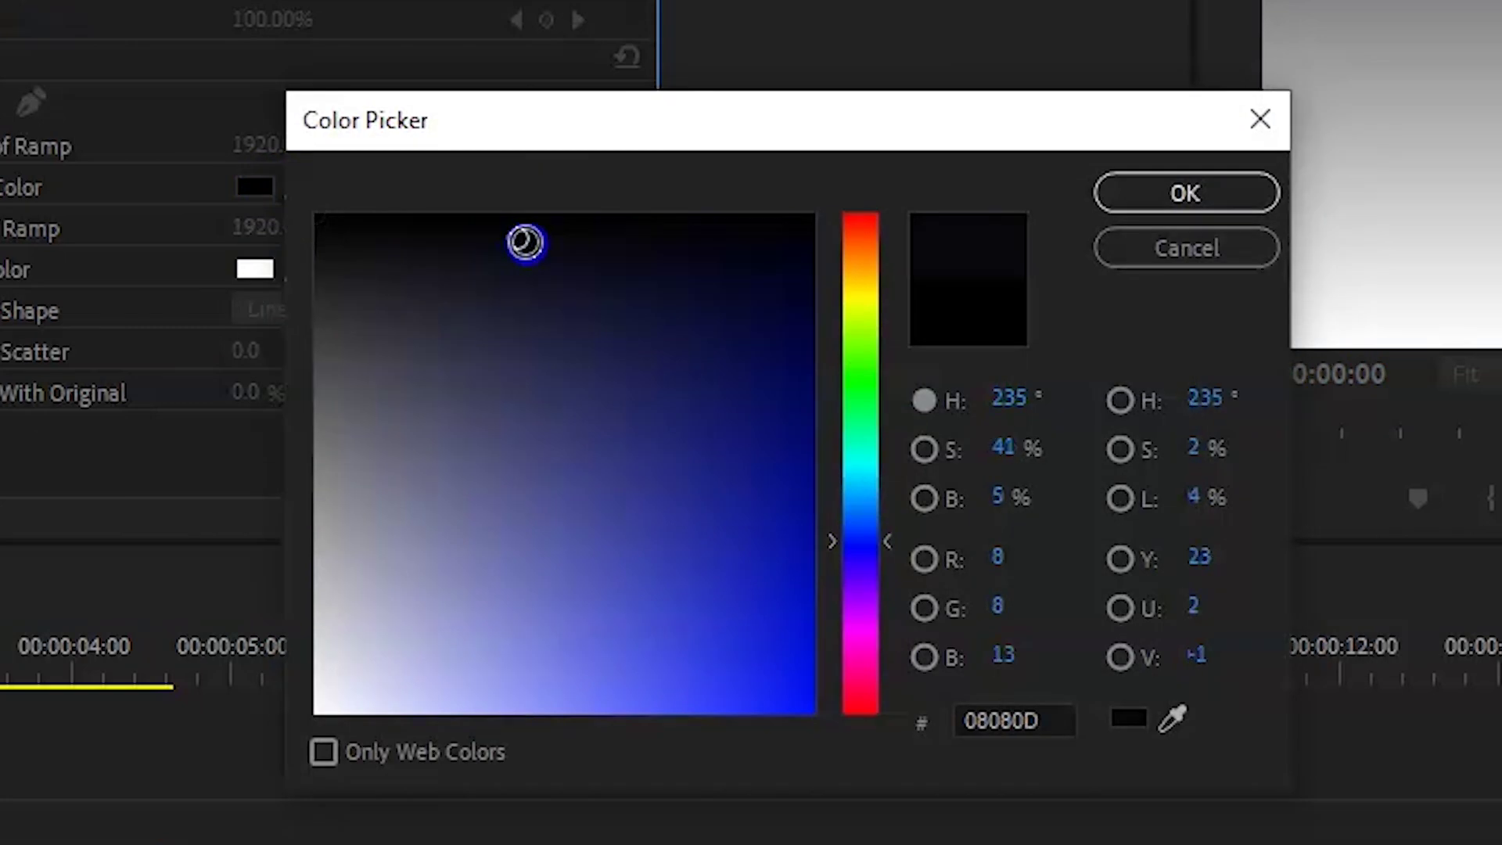
left_click_drag(525, 243, 603, 248)
left_click(1185, 194)
left_click(255, 268)
left_click_drag(319, 278, 307, 421)
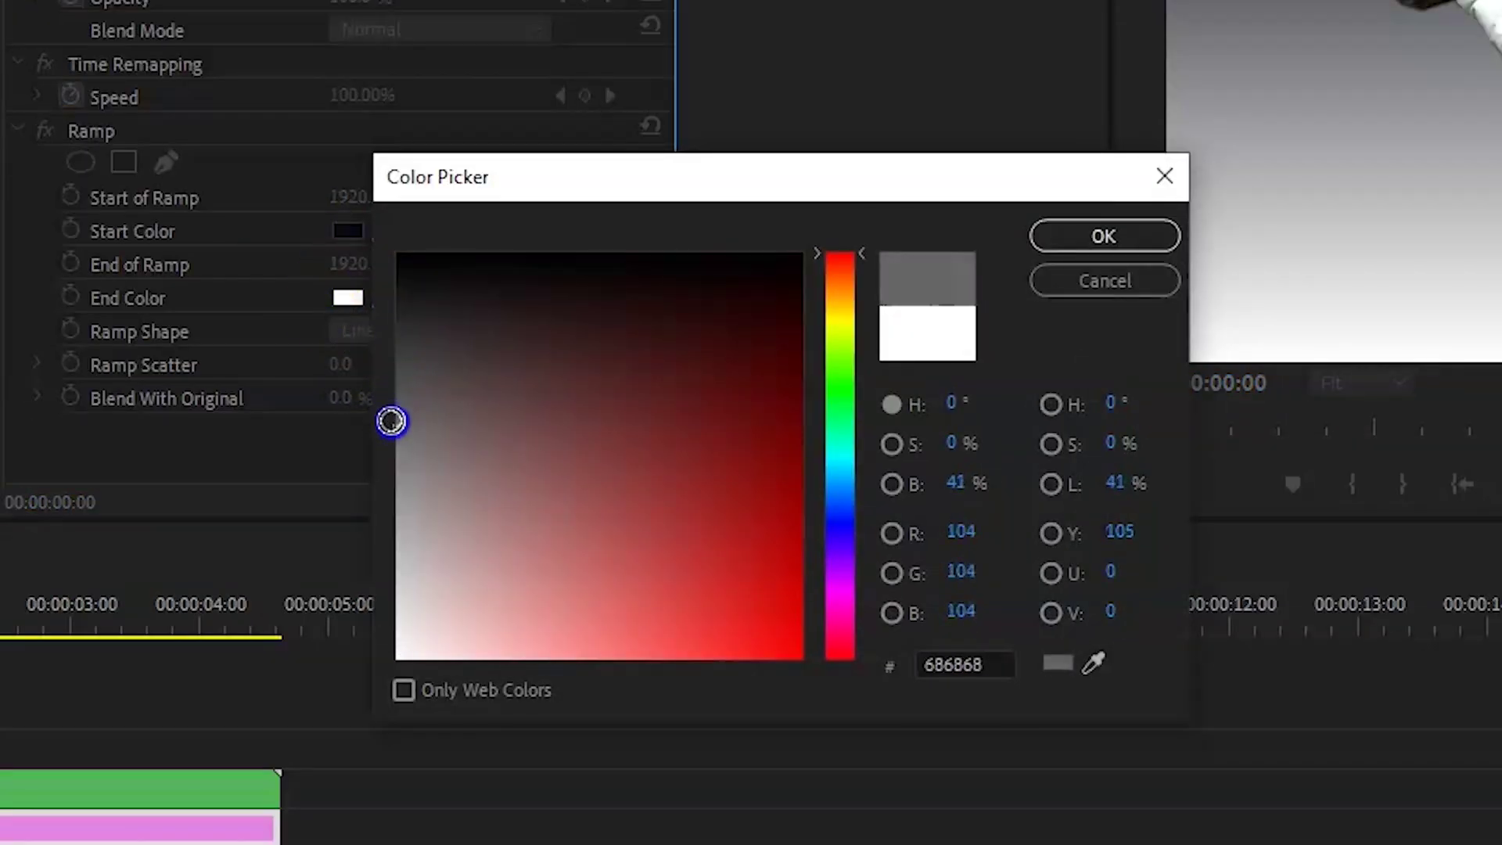
left_click(1103, 236)
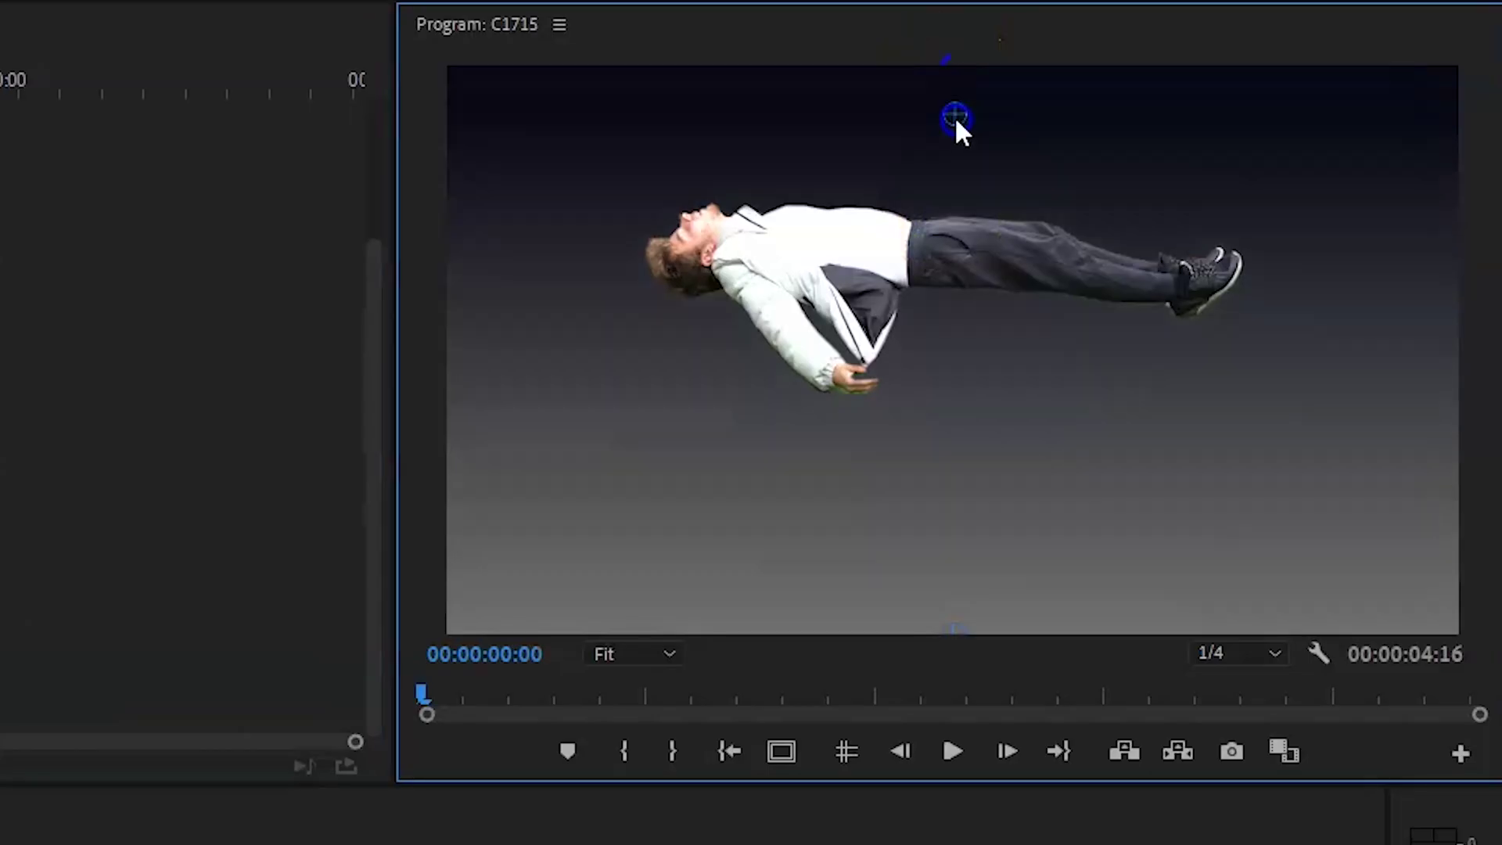
left_click(484, 330)
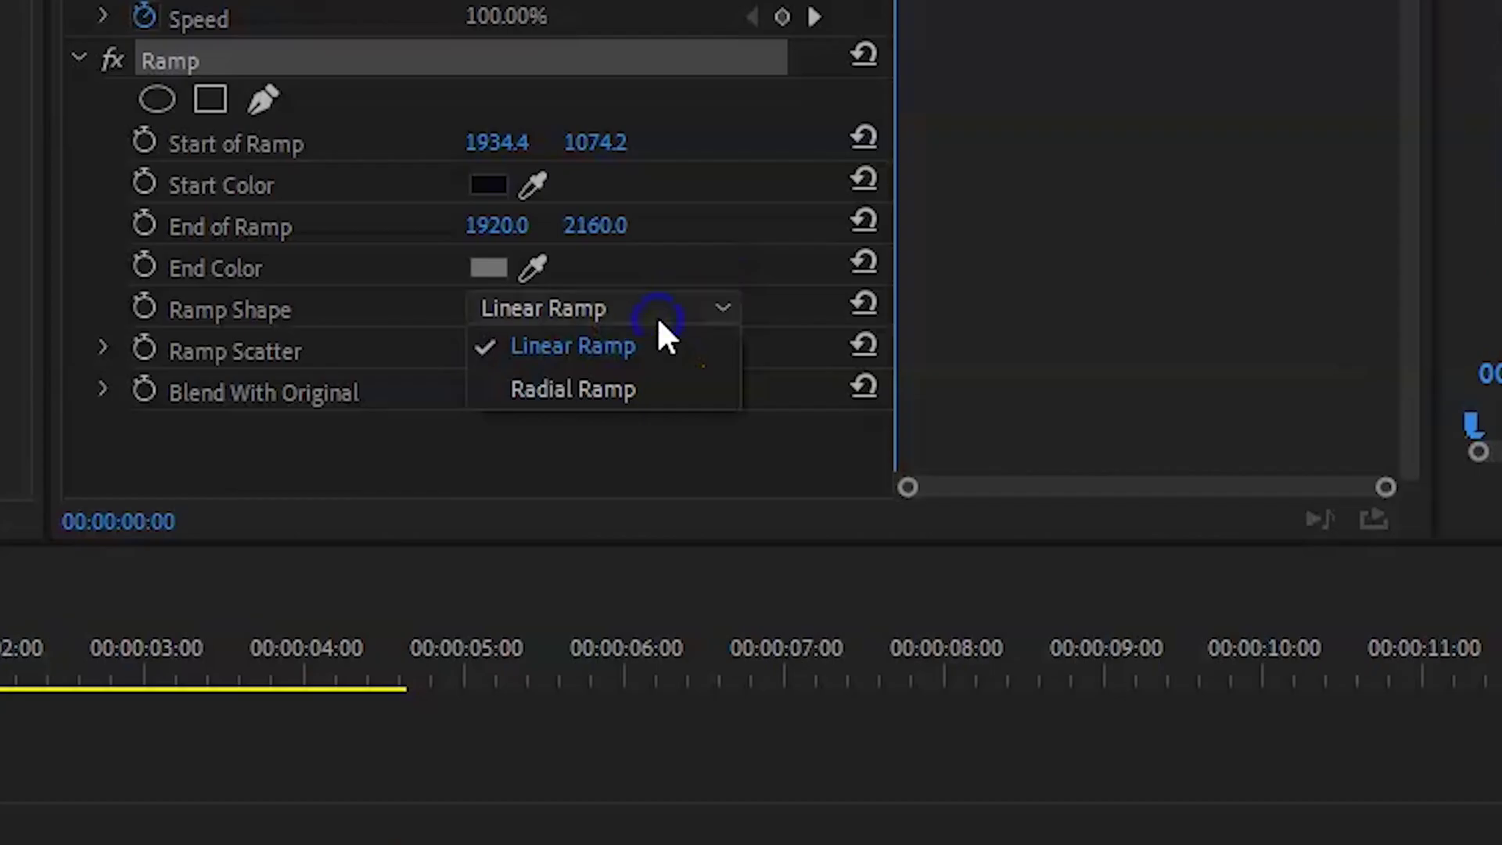
left_click(638, 389)
left_click_drag(1056, 348, 996, 352)
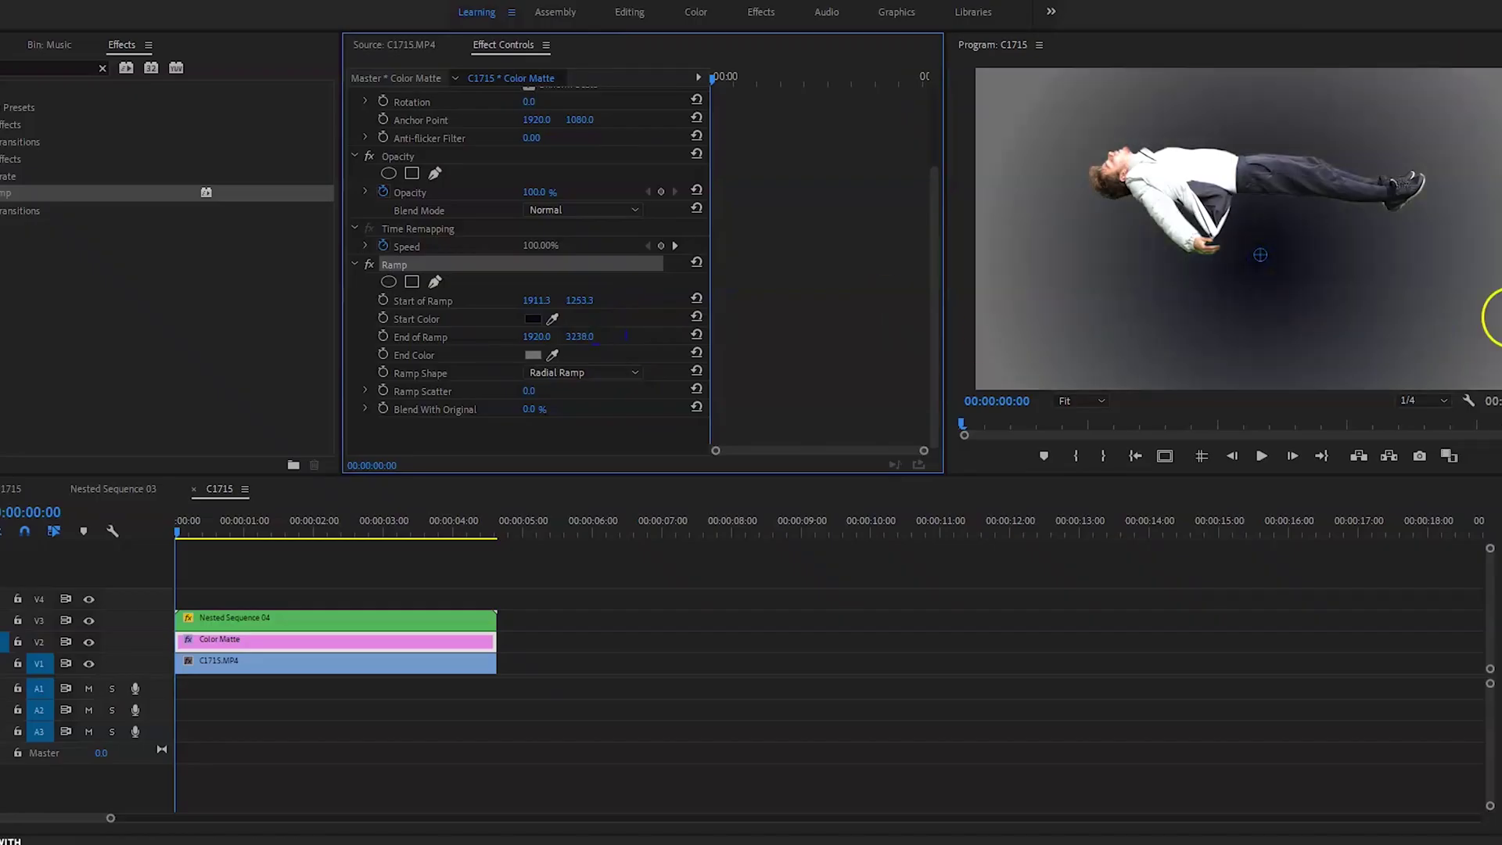
Add an ellipse mask to the Color Matte and stretch it into a flat, wide oval
left_click(354, 264)
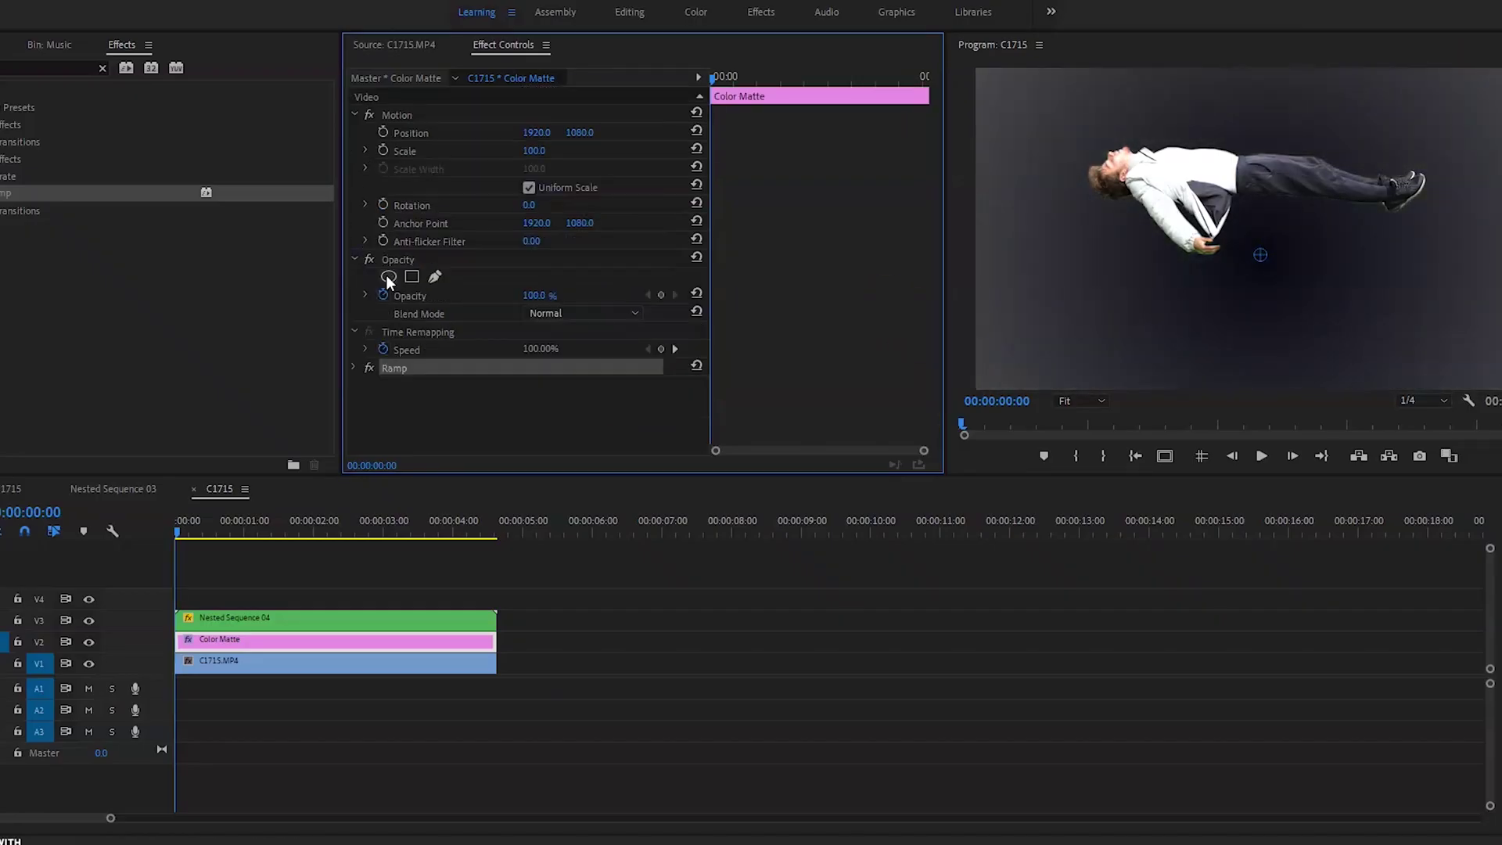
left_click(388, 278)
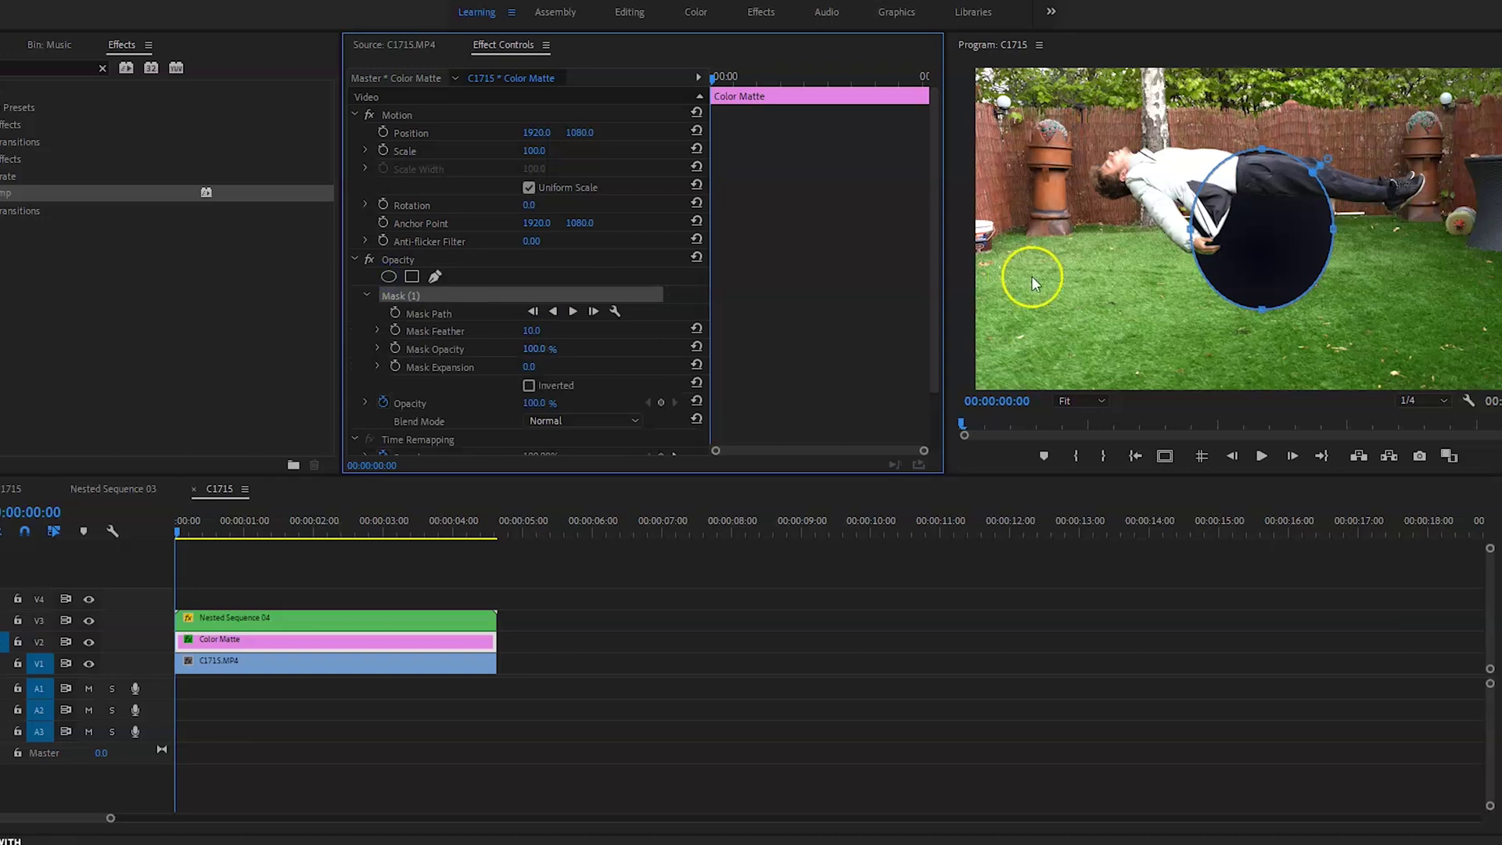
left_click_drag(1193, 230, 1051, 233)
left_click_drag(1364, 235, 1443, 239)
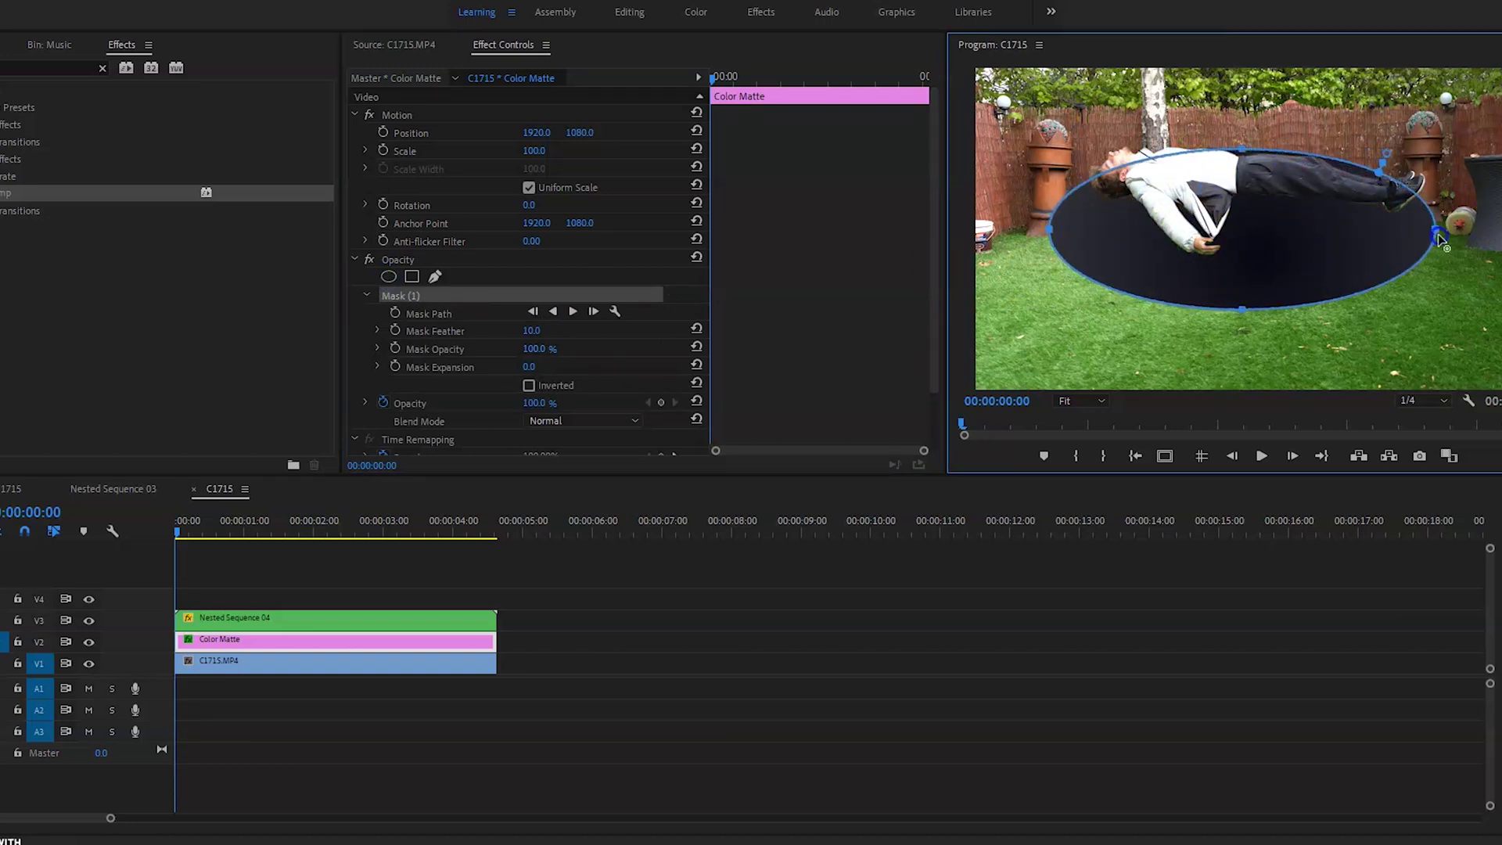
left_click_drag(1249, 151, 1252, 287)
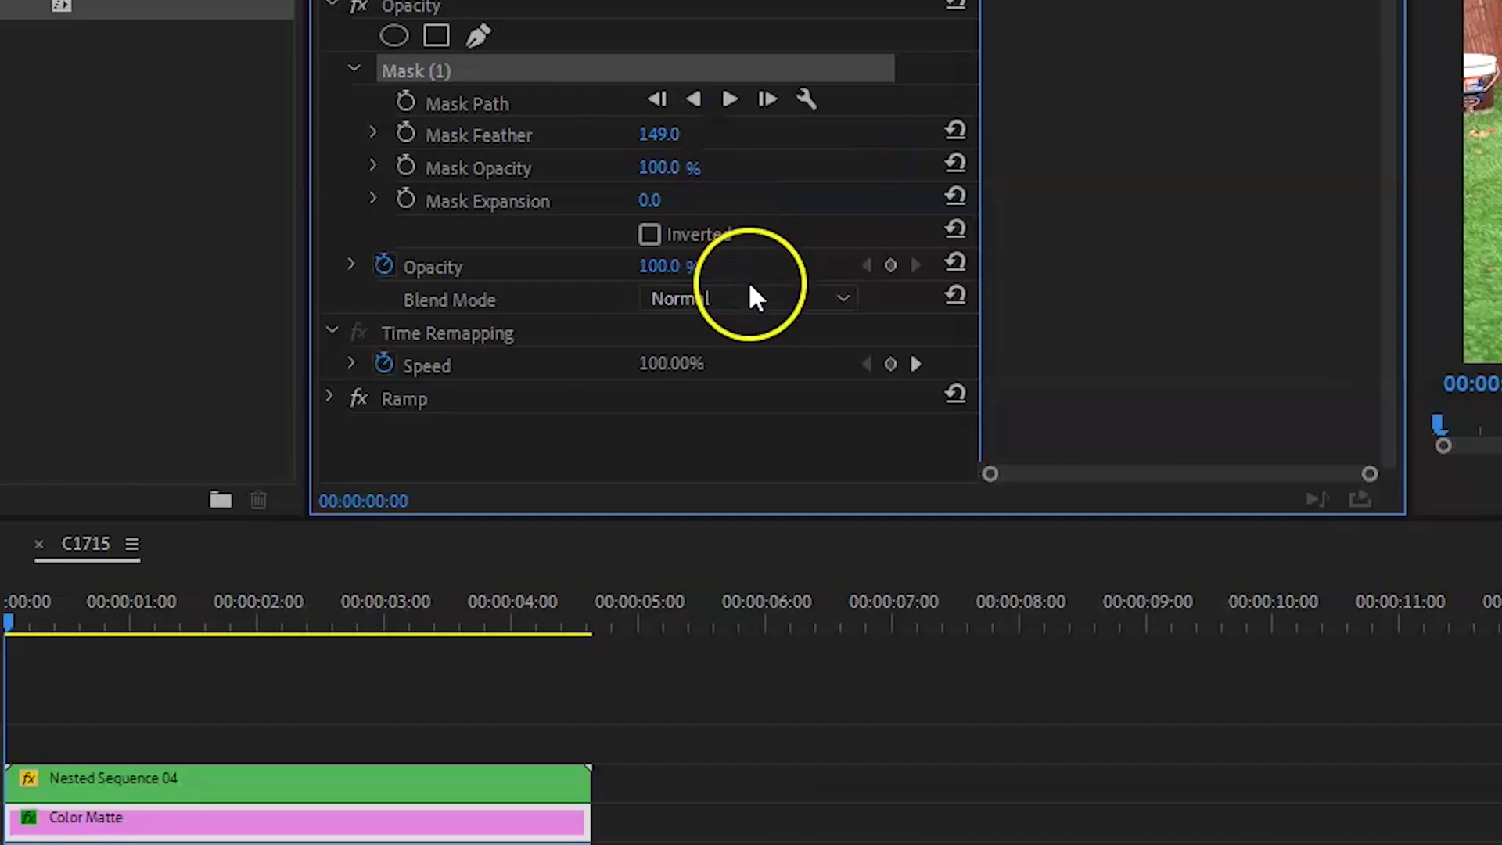
Blend the shadow matte as Hard Light at 75% opacity with mask feather 232
left_click(754, 299)
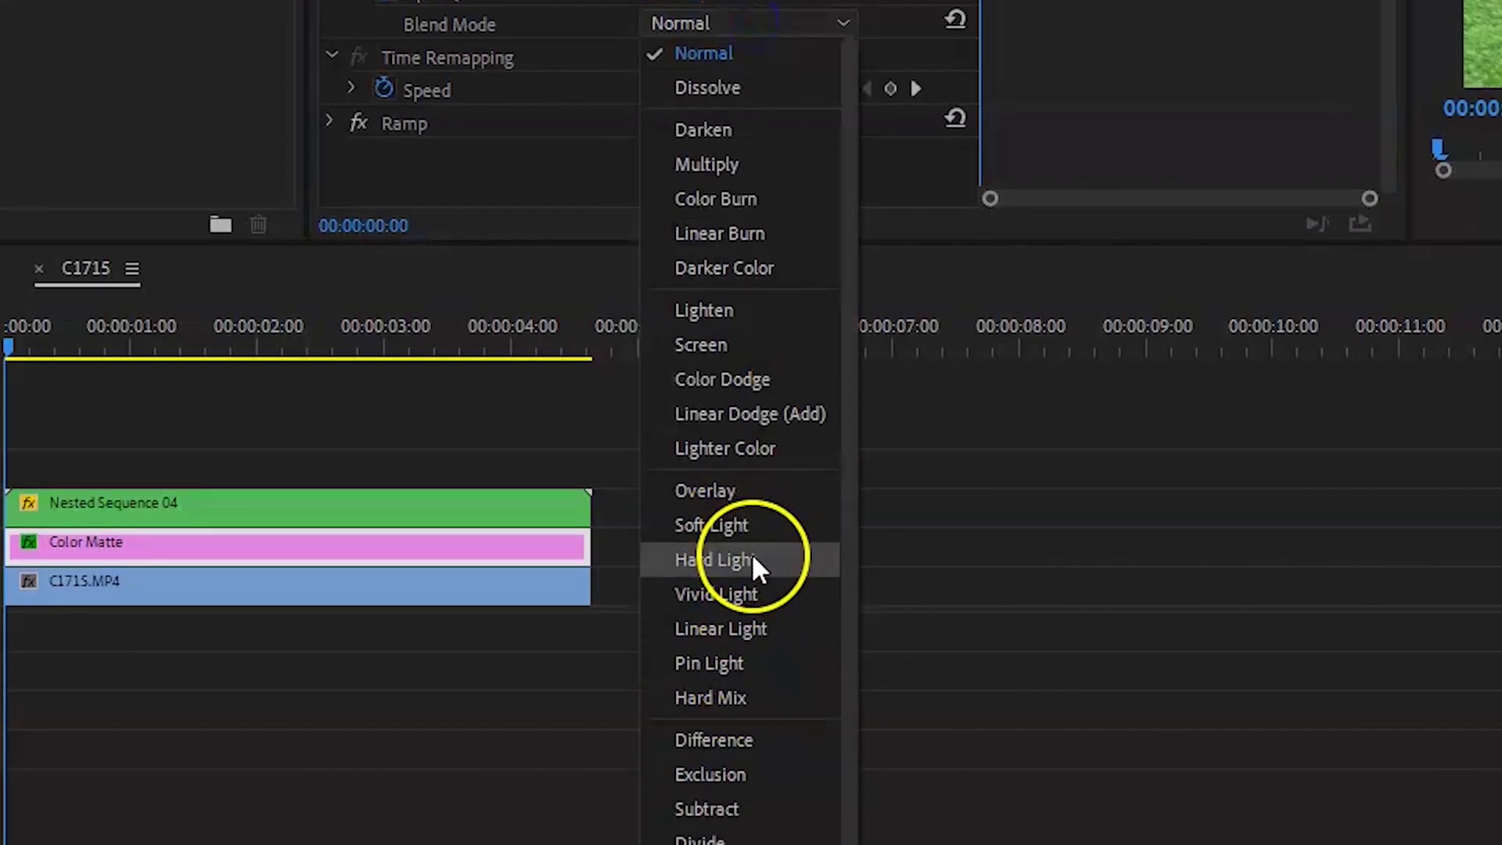
left_click(753, 613)
left_click(539, 620)
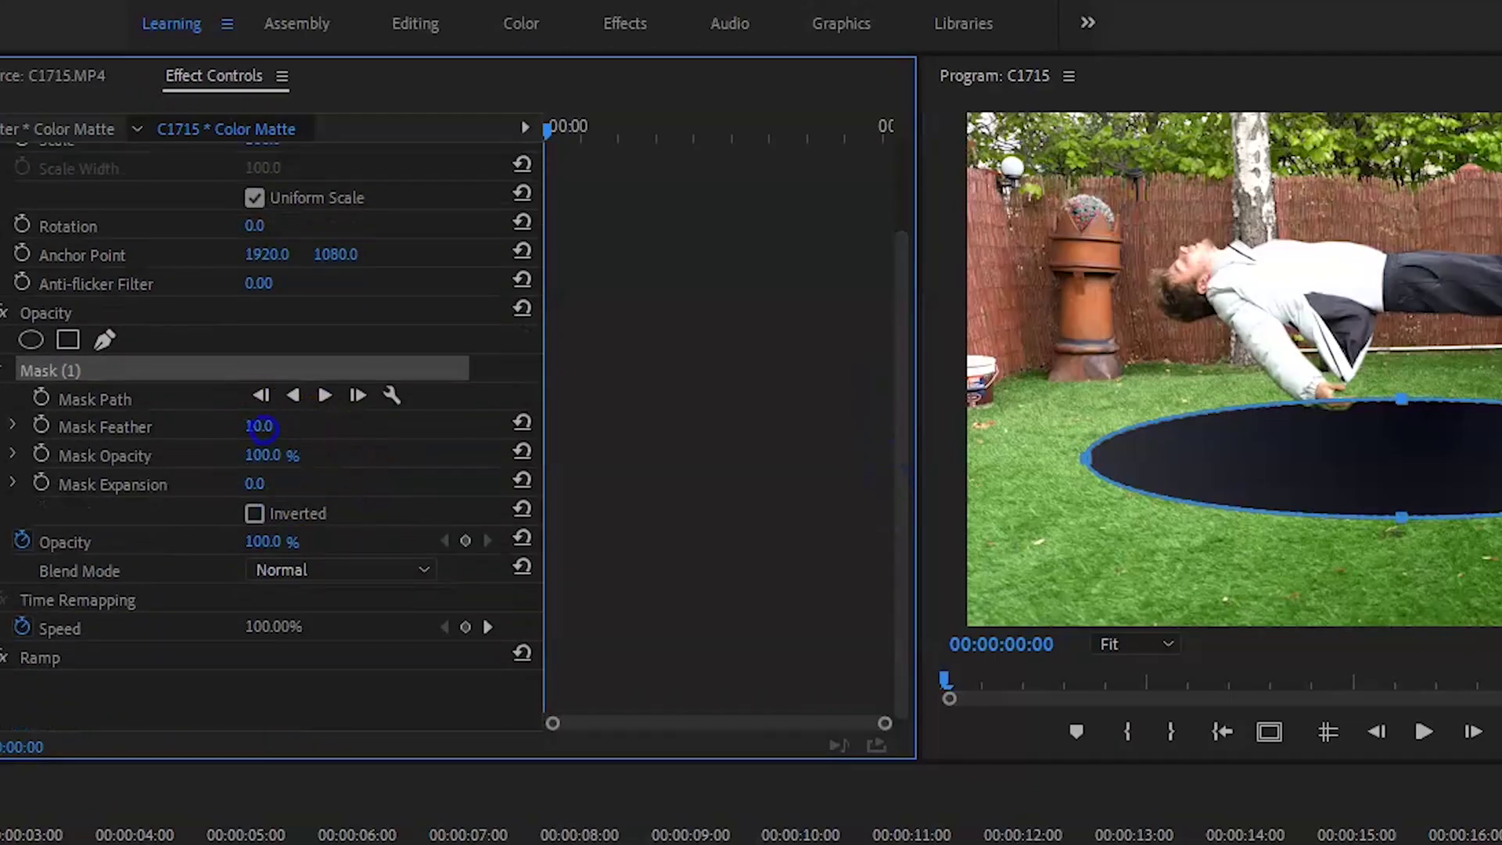
left_click_drag(263, 429, 460, 443)
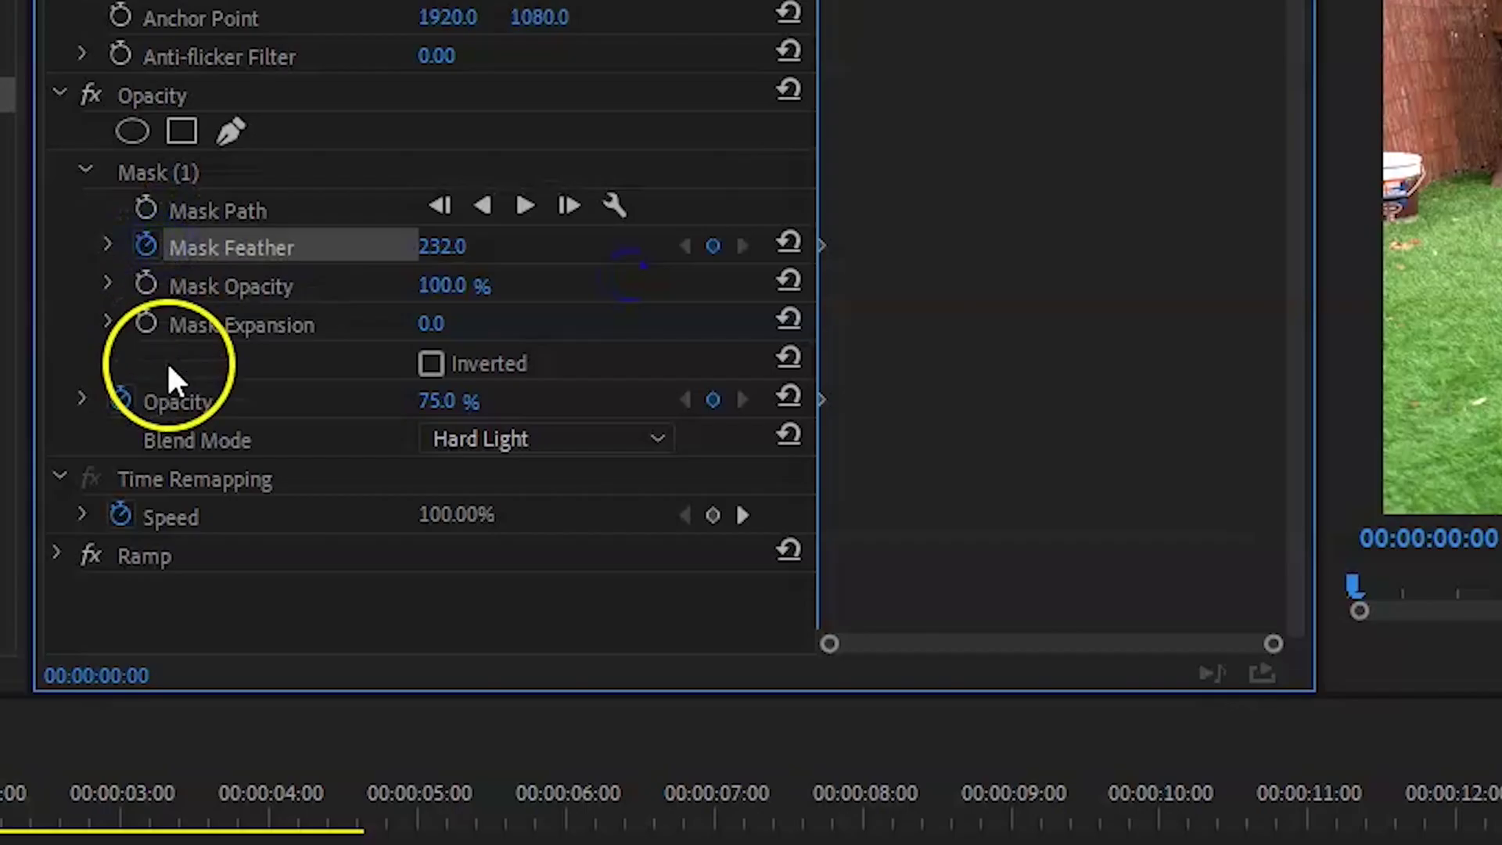
Keyframe the shadow mask path, reshape the oval at 00:00:04:11 and raise its feather to 442
left_click(145, 208)
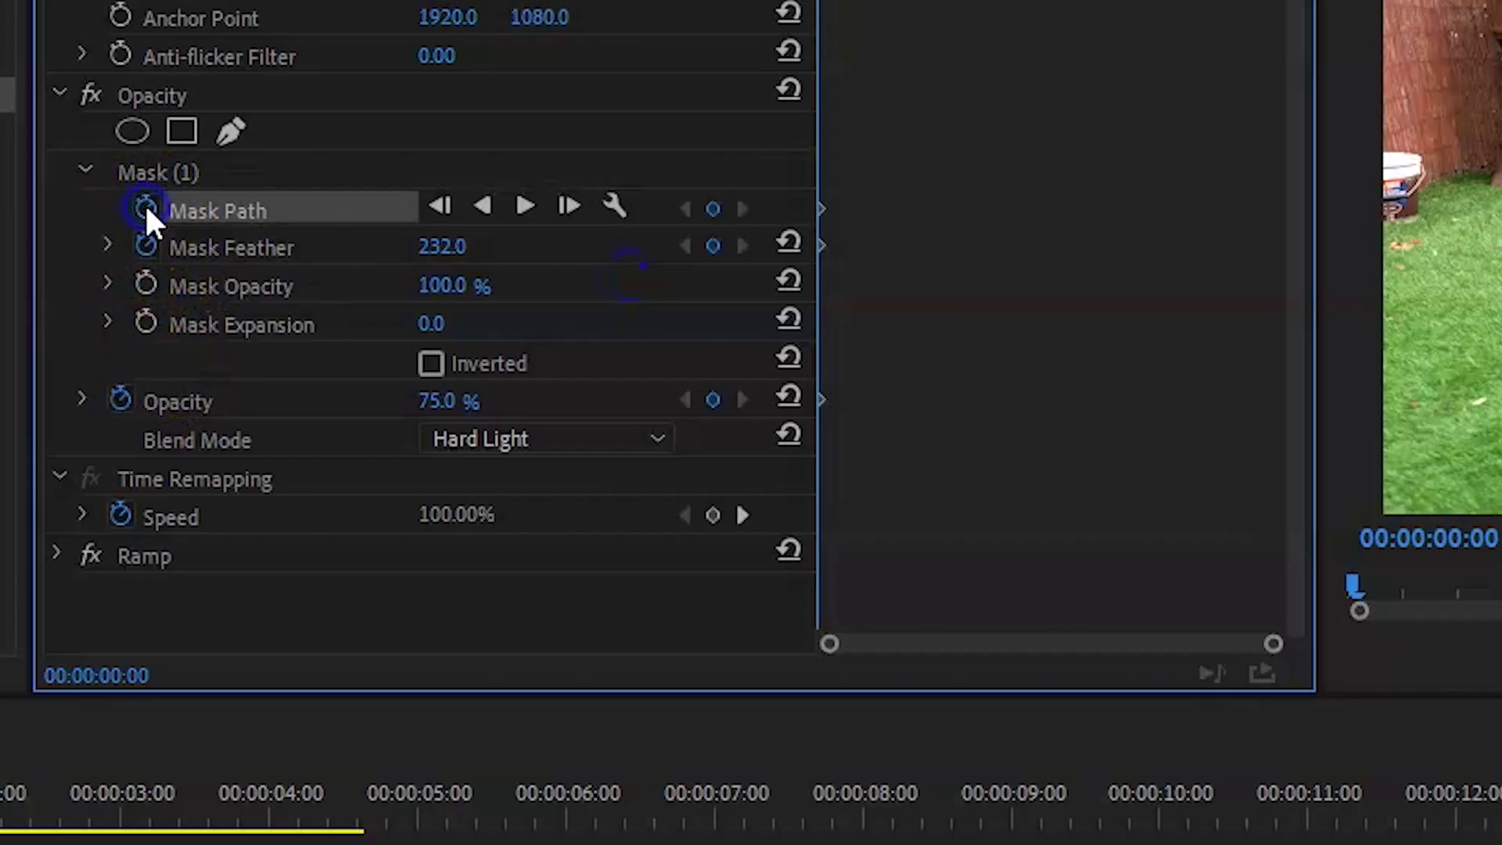
left_click_drag(767, 88, 884, 110)
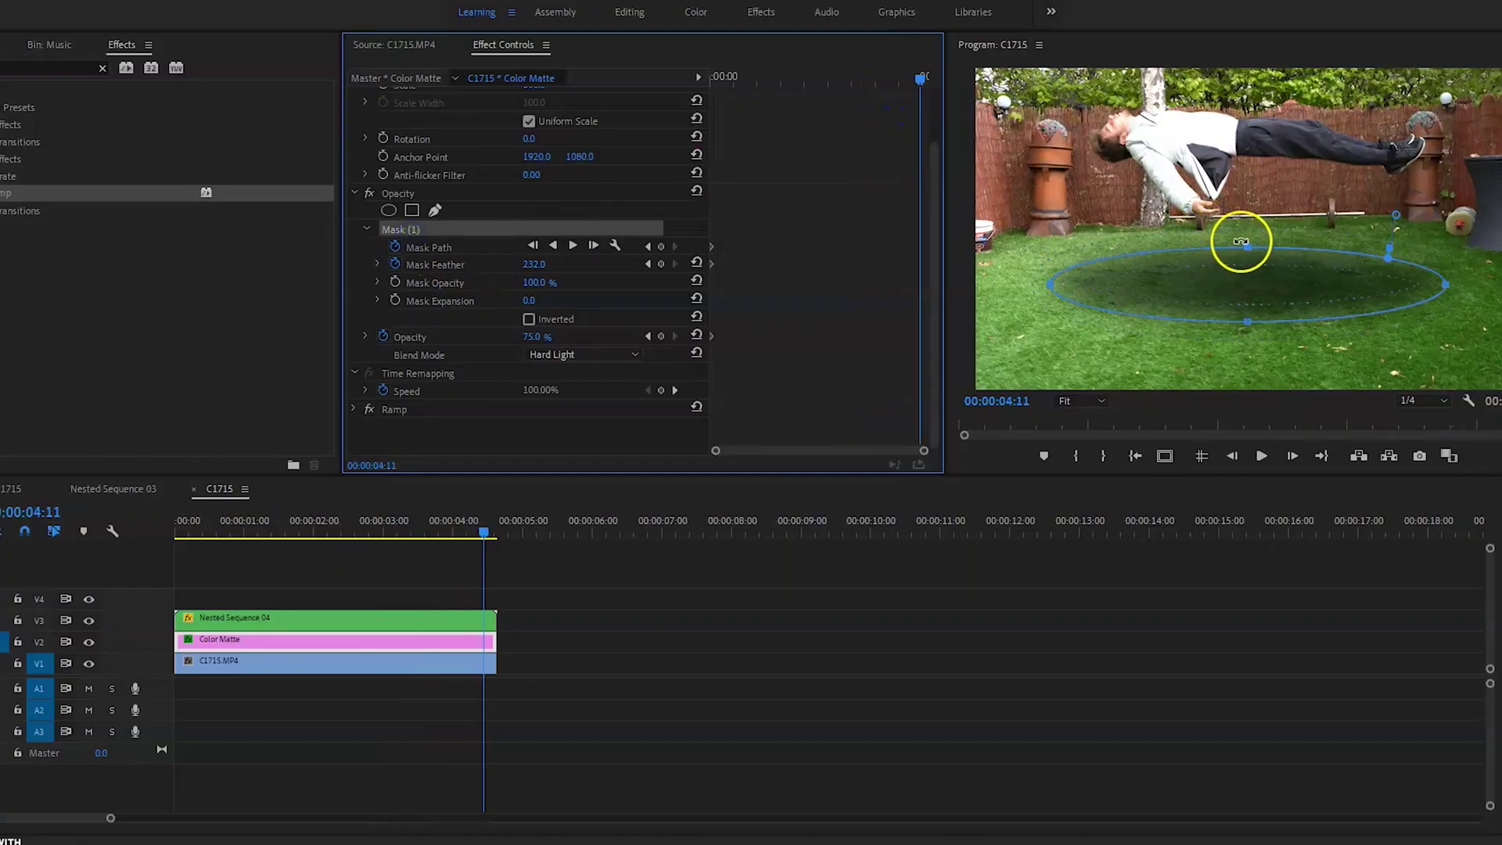
left_click_drag(1241, 242, 1245, 243)
left_click_drag(1245, 327, 1246, 324)
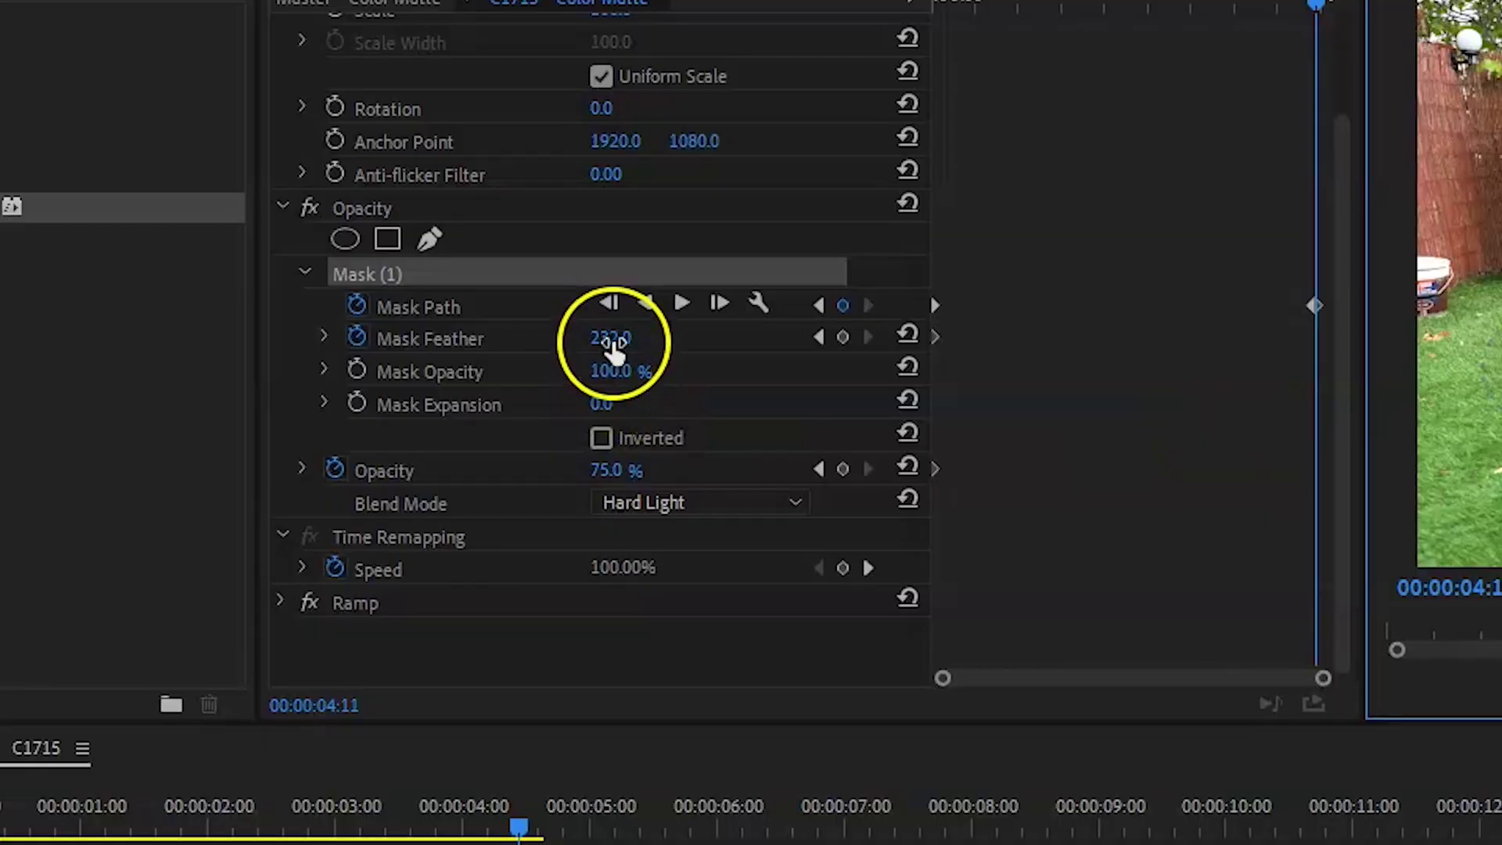
left_click_drag(535, 265, 620, 289)
left_click(615, 469)
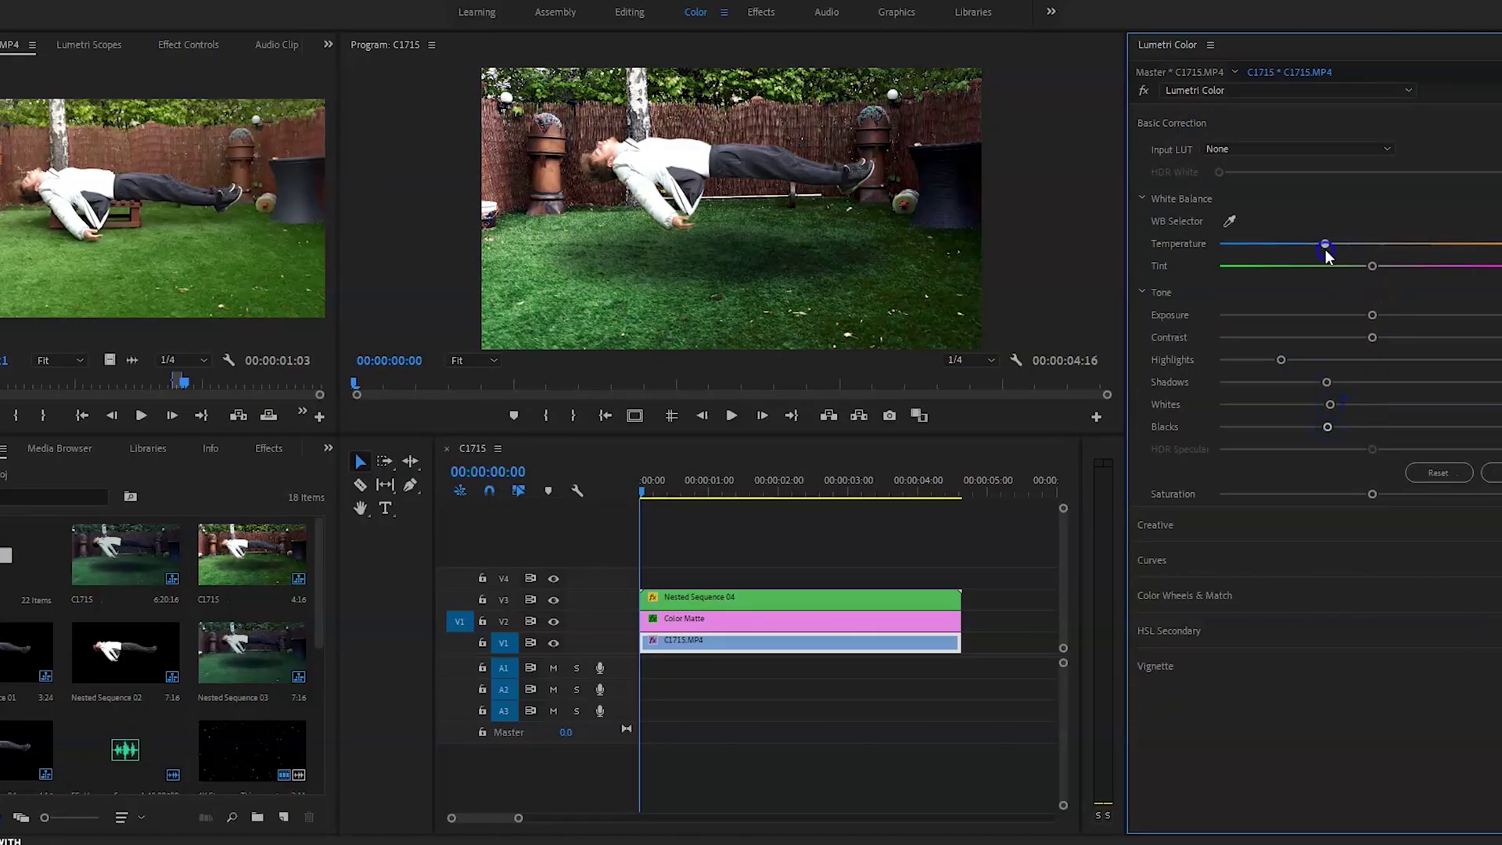
Lower the Lumetri Vignette Amount to darken the frame edges
left_click(1184, 595)
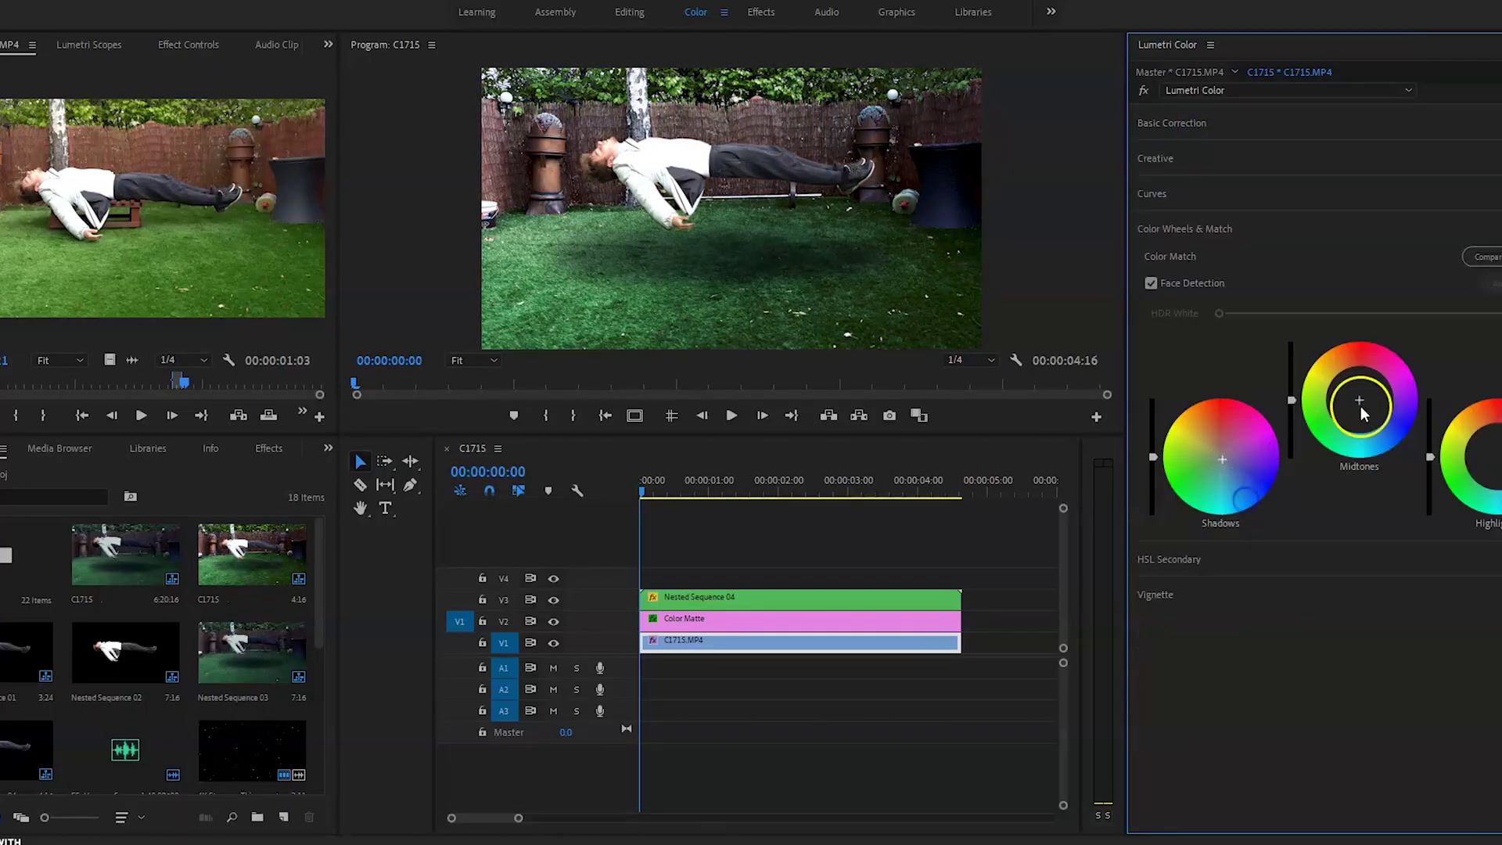
left_click(1155, 672)
left_click_drag(1348, 326, 1324, 326)
Adjust the Creative look on Nested Sequence 04, then place the particles clip above the composite
left_click(899, 598)
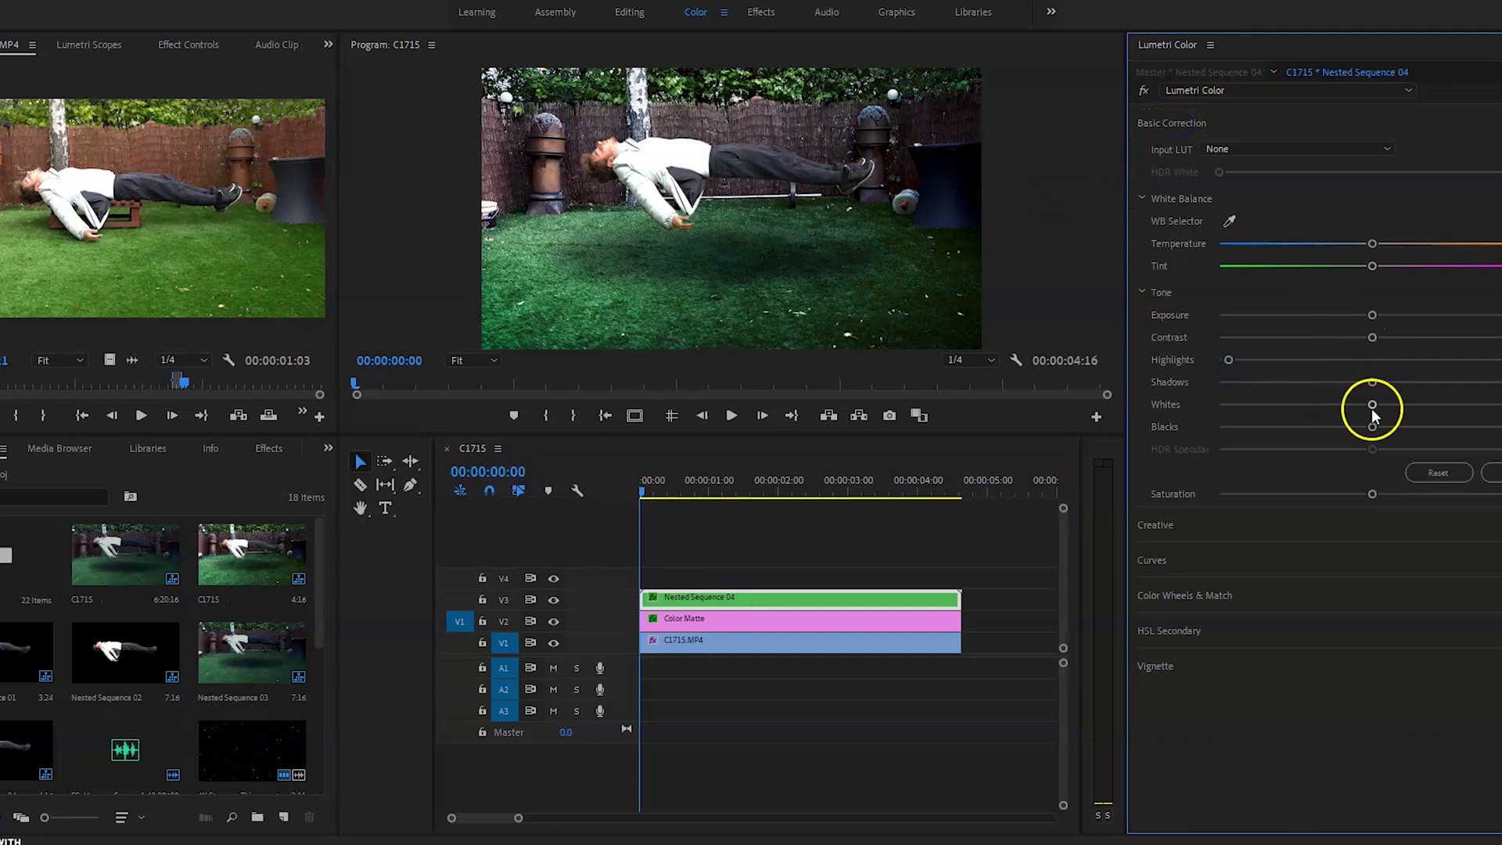
left_click(1209, 530)
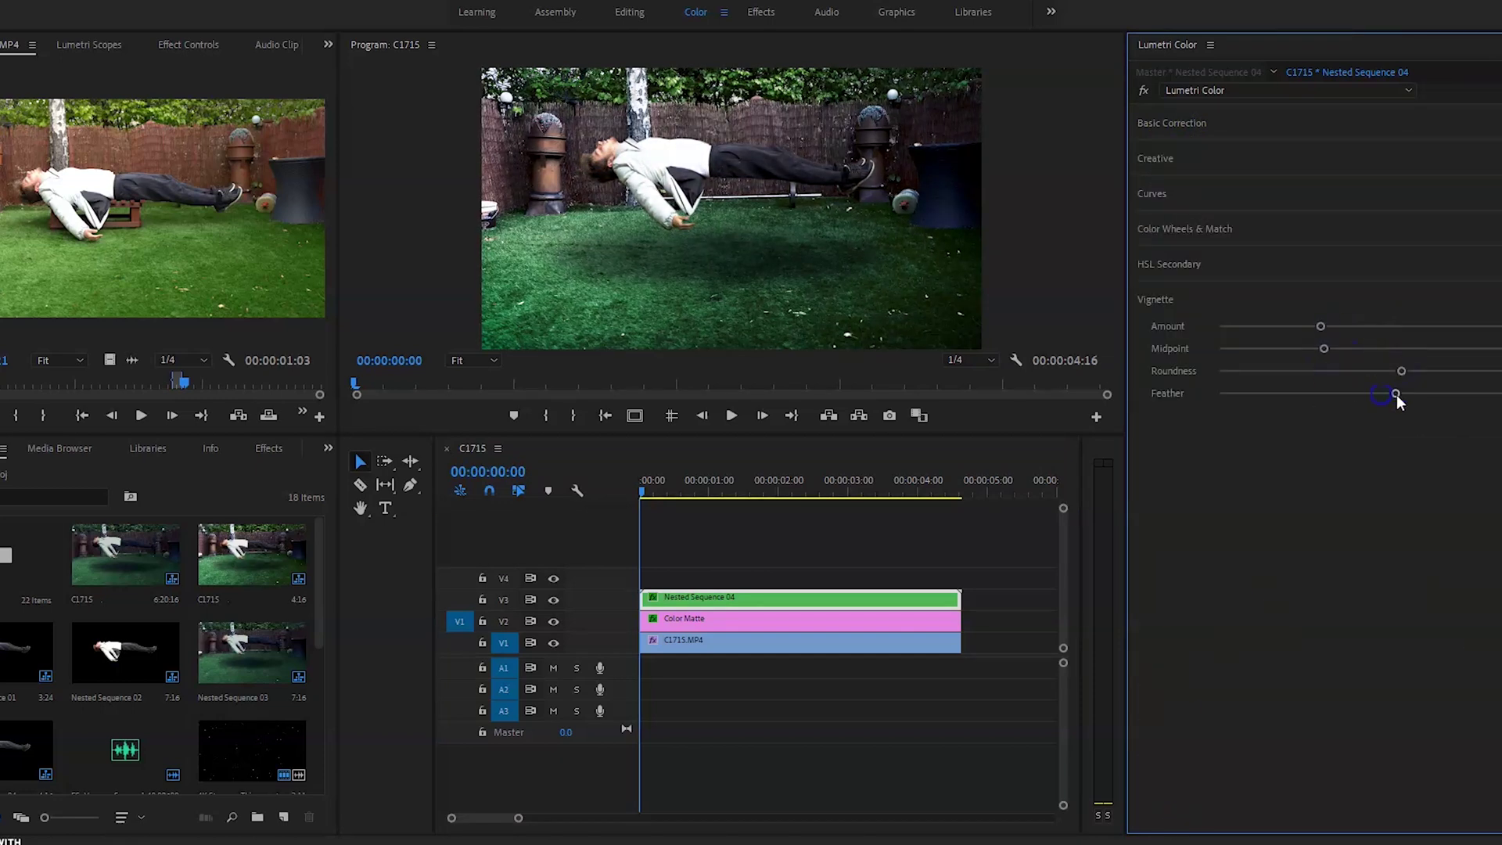
left_click(1157, 300)
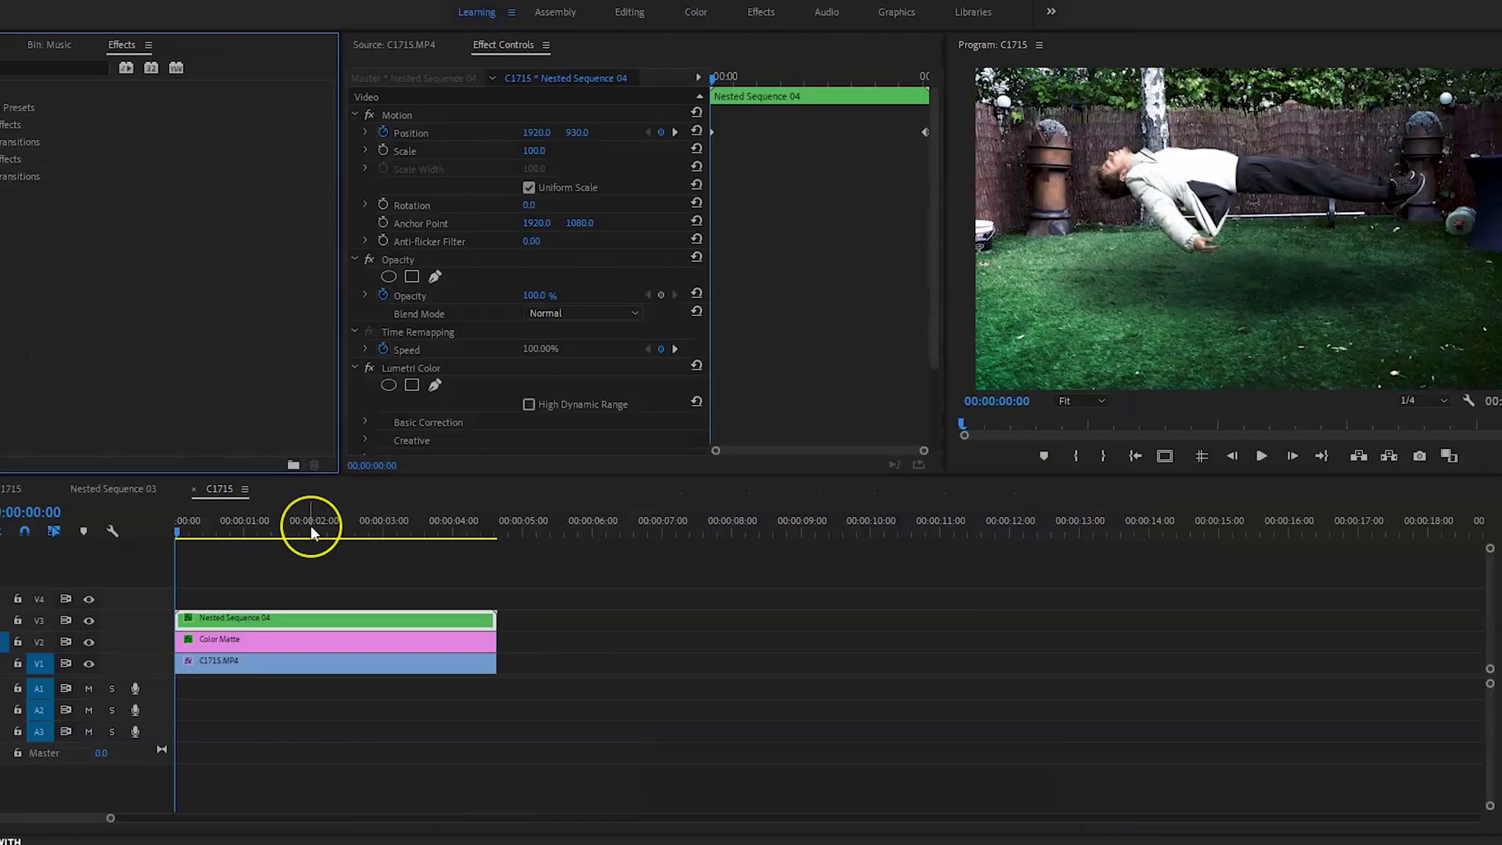
left_click_drag(254, 348, 507, 596)
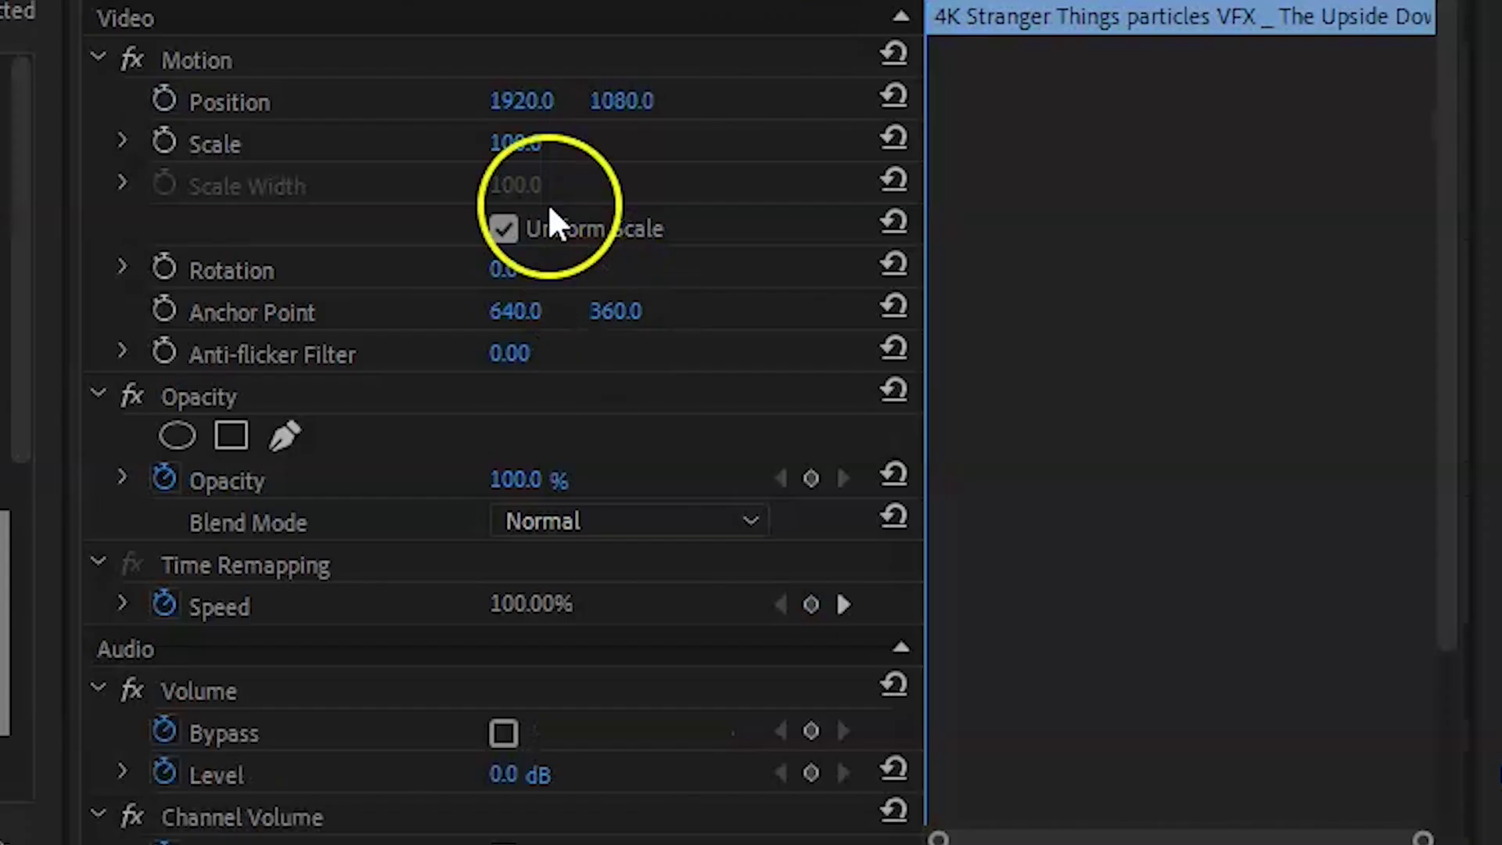
Scale the particles layer to 287, blend it as Screen at 31% opacity, and preview playback
left_click_drag(514, 143, 955, 201)
left_click(610, 521)
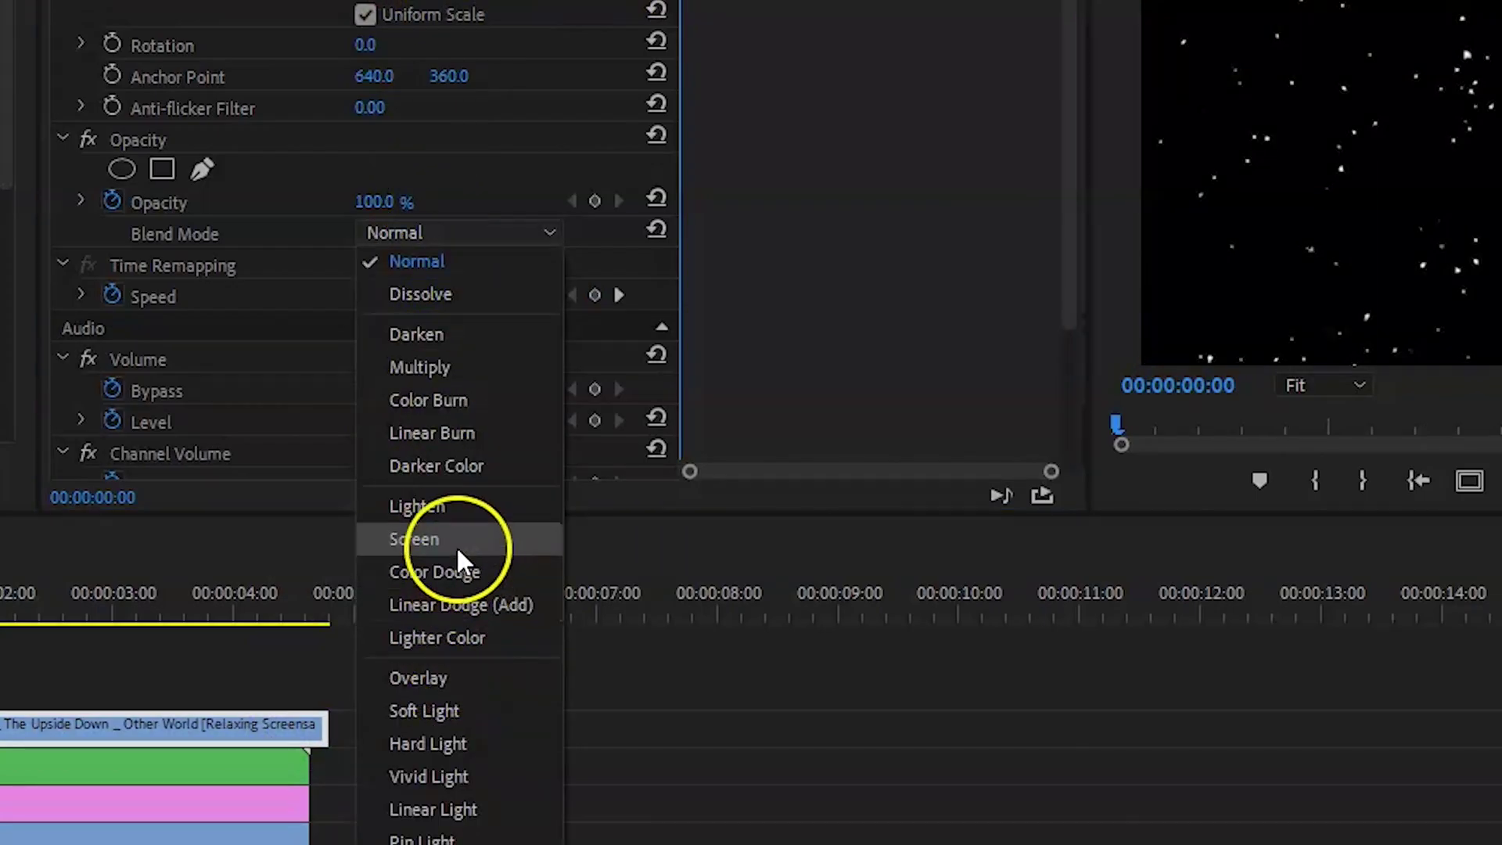
left_click(457, 540)
left_click_drag(377, 202, 394, 203)
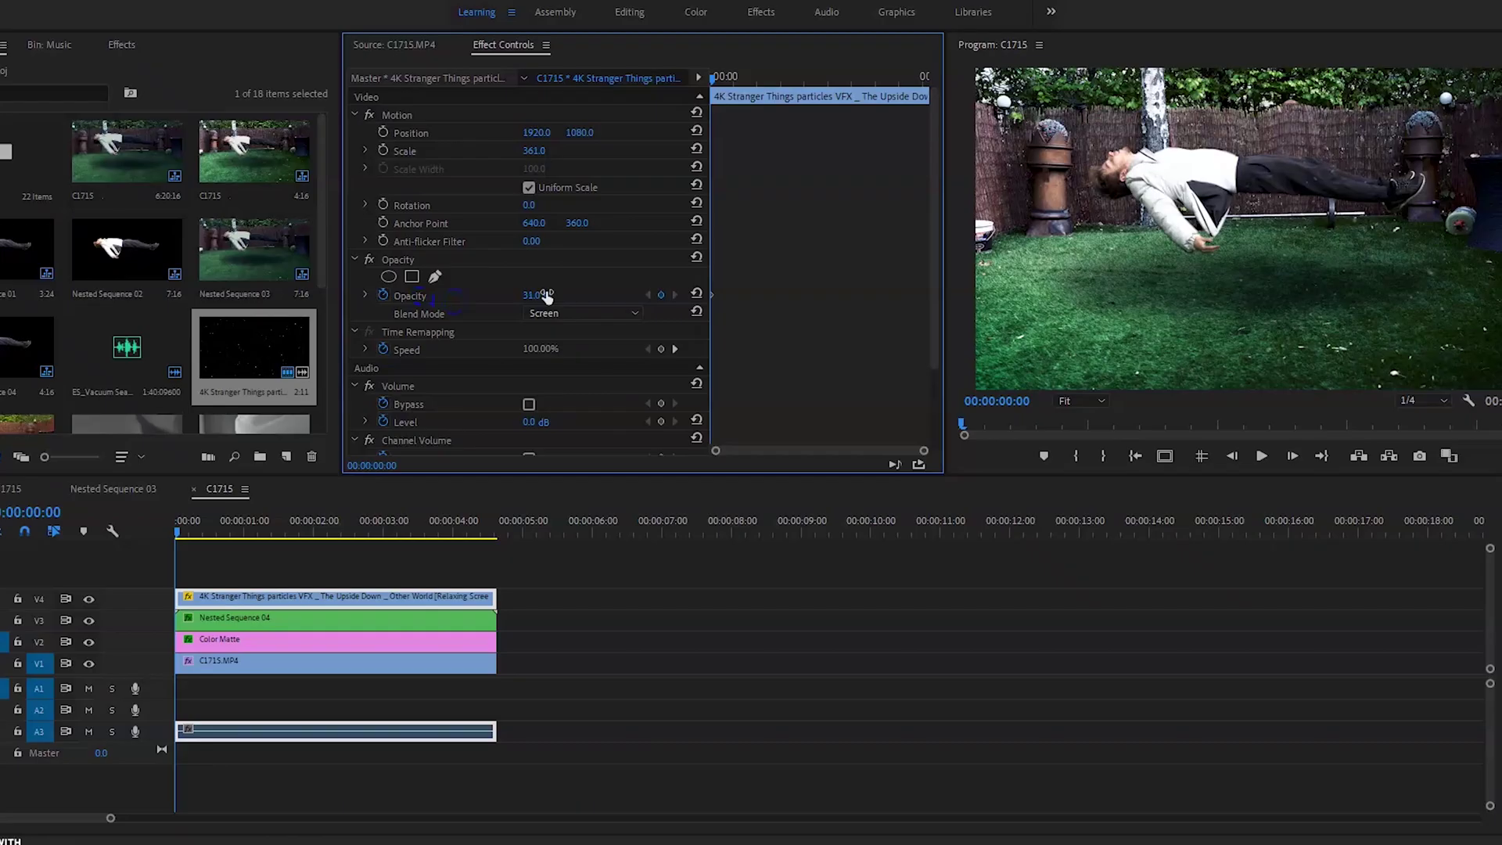
key("space")
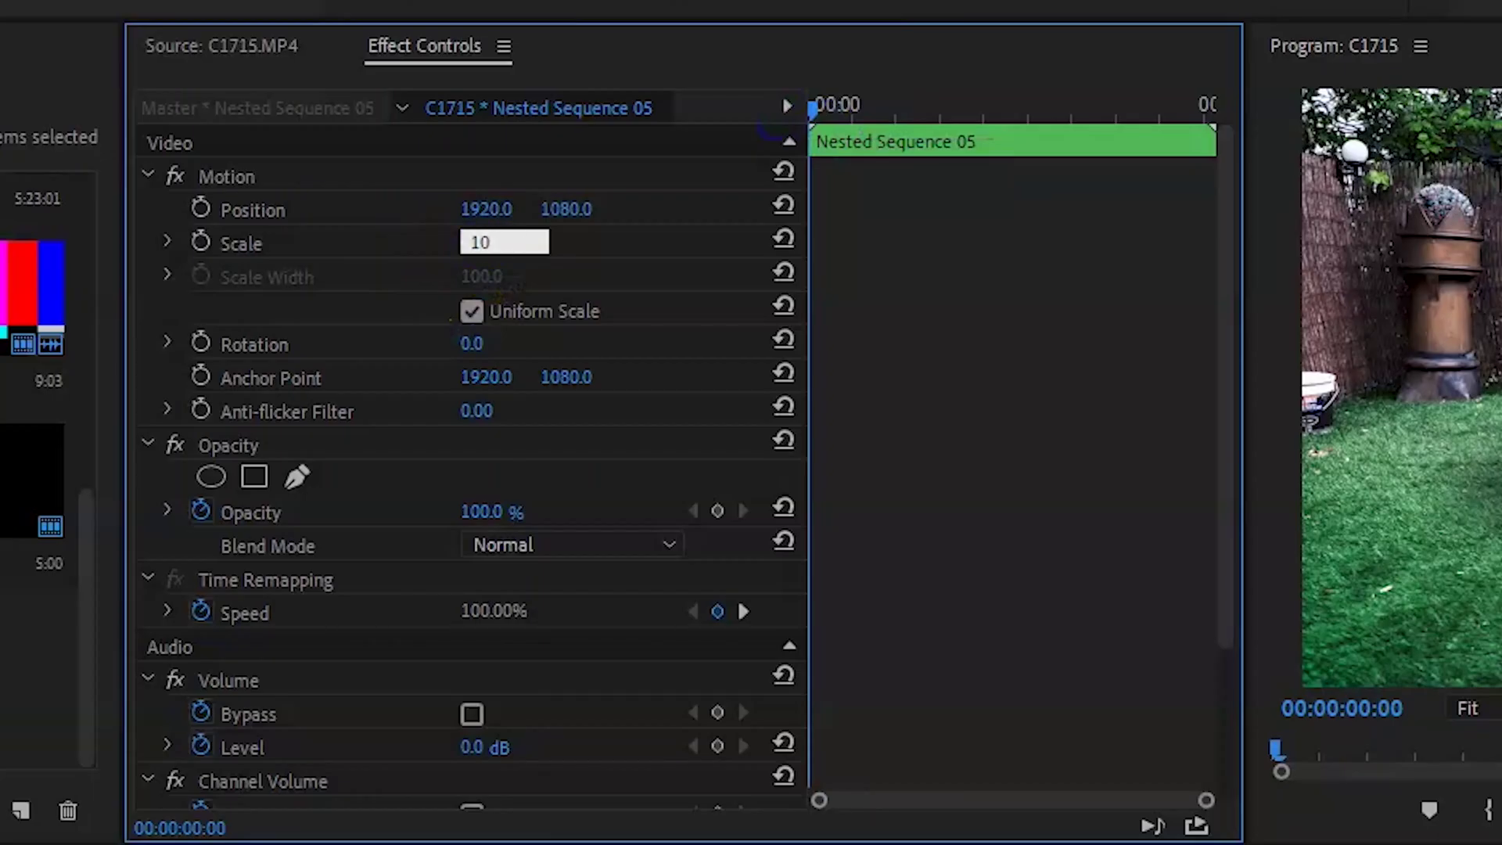
Scale Nested Sequence 05 to 105 and start Position keyframes for a gentle camera drift
type("5")
left_click(416, 242)
left_click(201, 209)
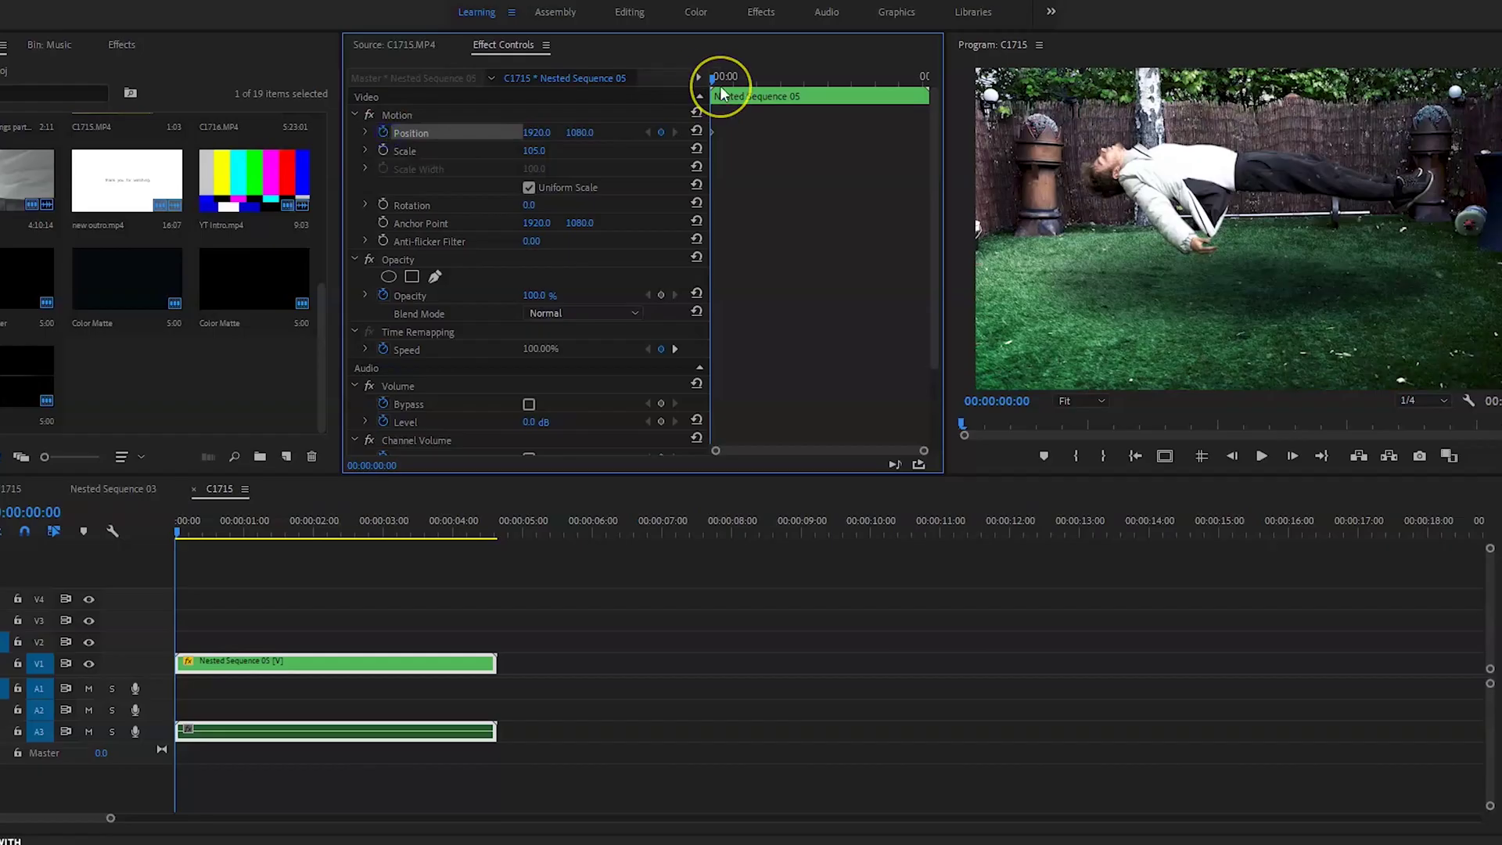
key("space")
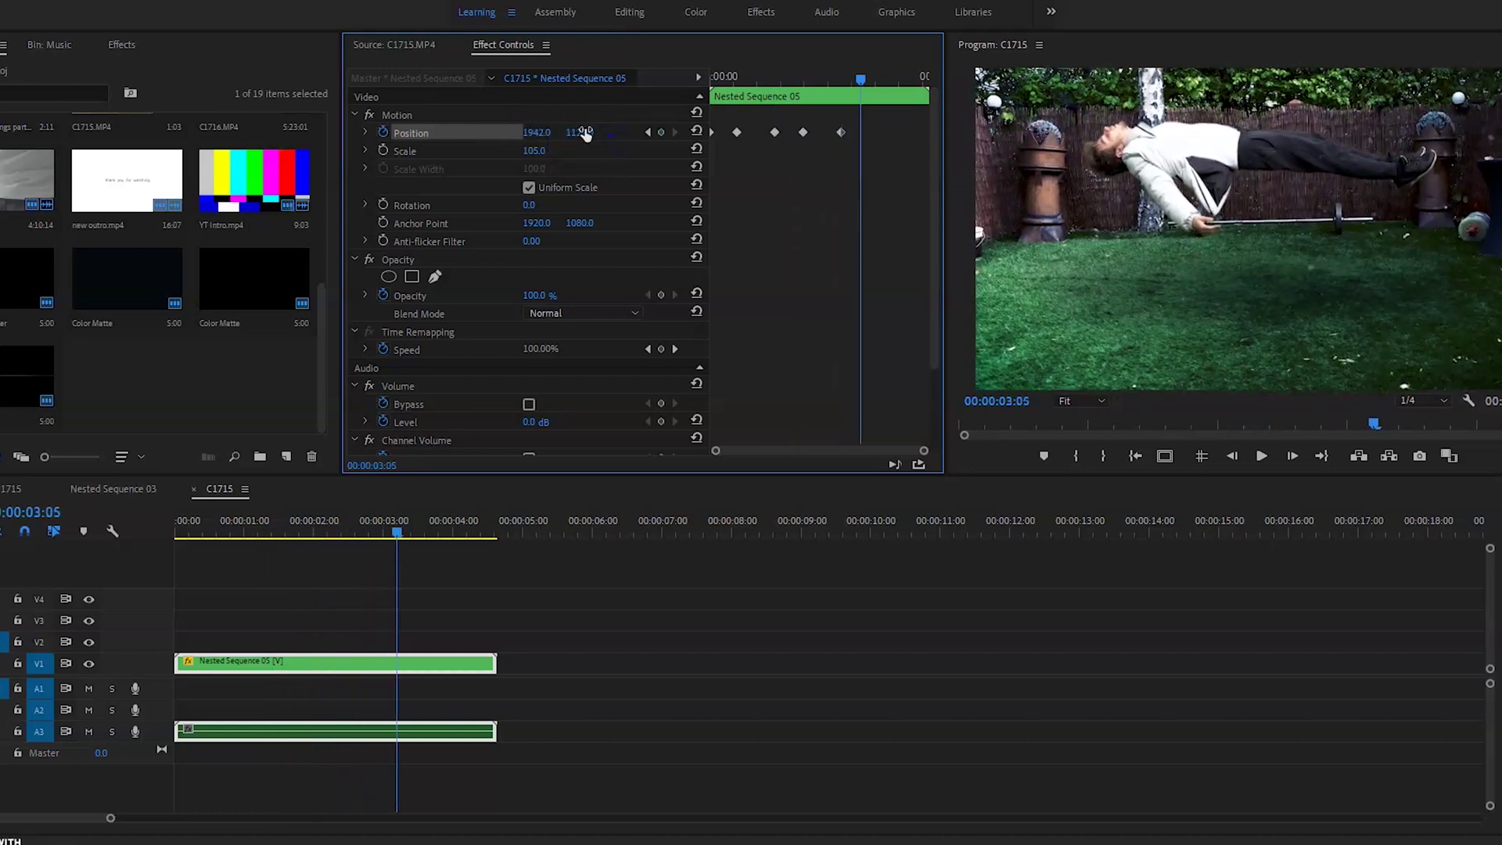
key("shift+Right")
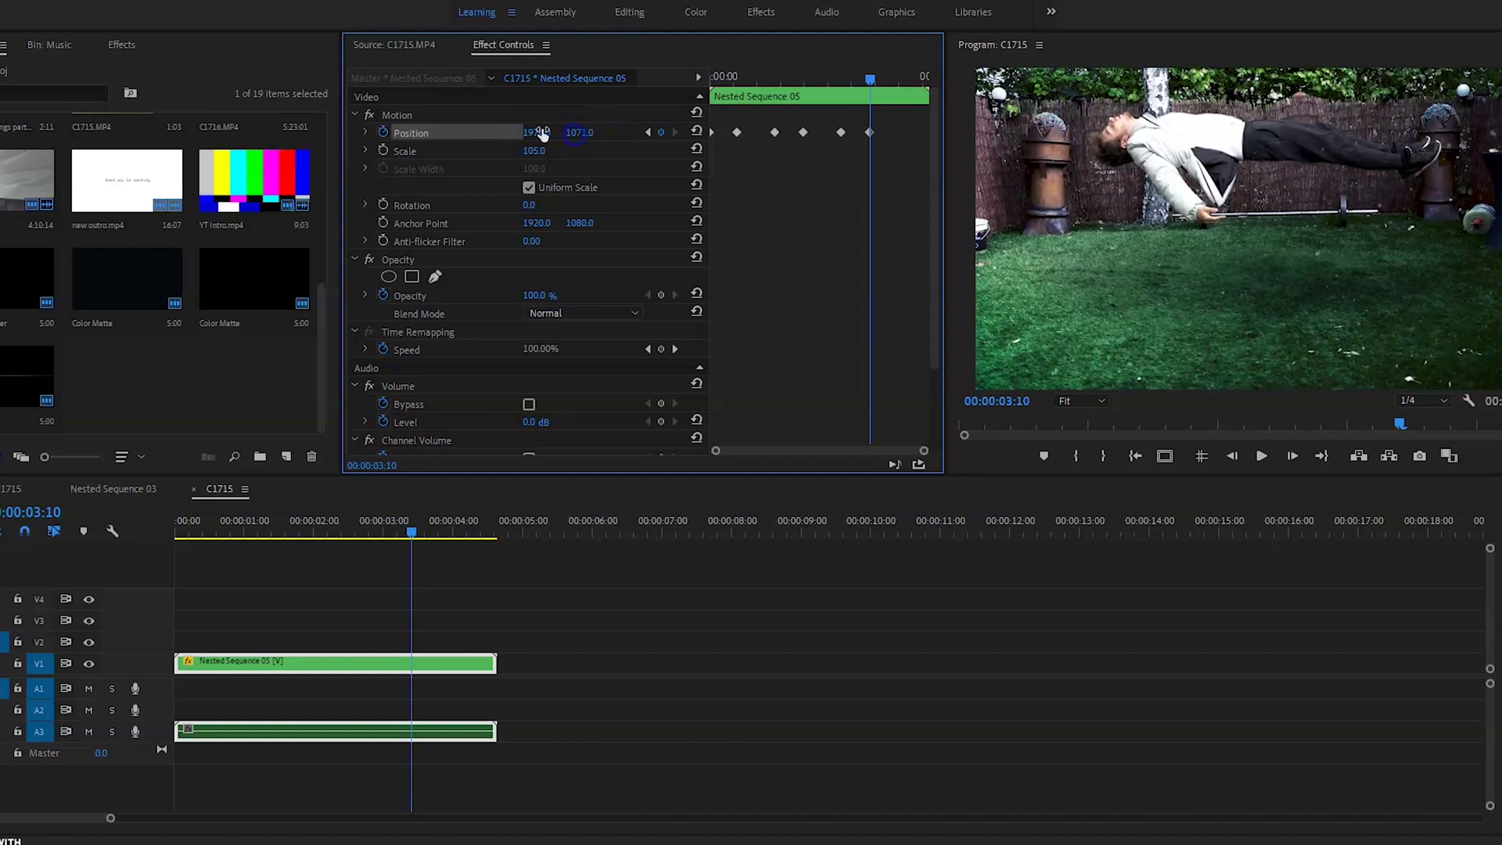